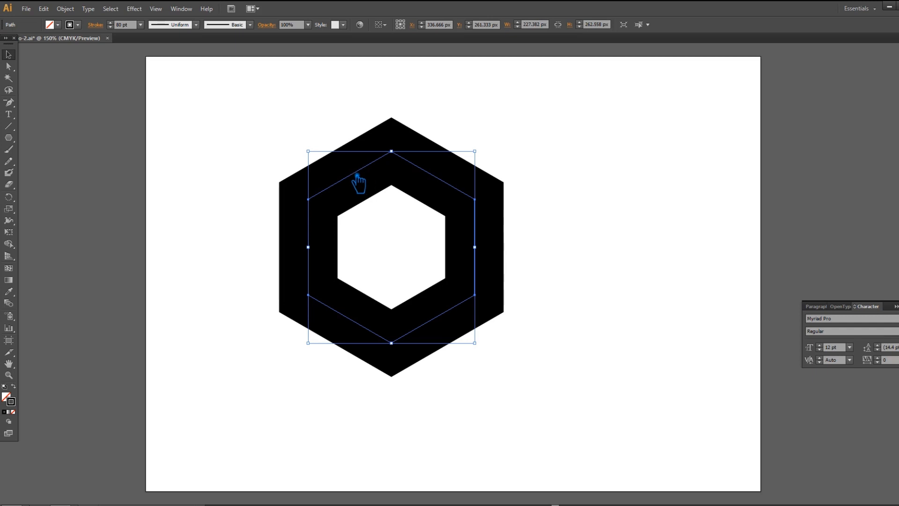
- Try a stroke weight of 70 pt on the hexagon outline
click(75, 11)
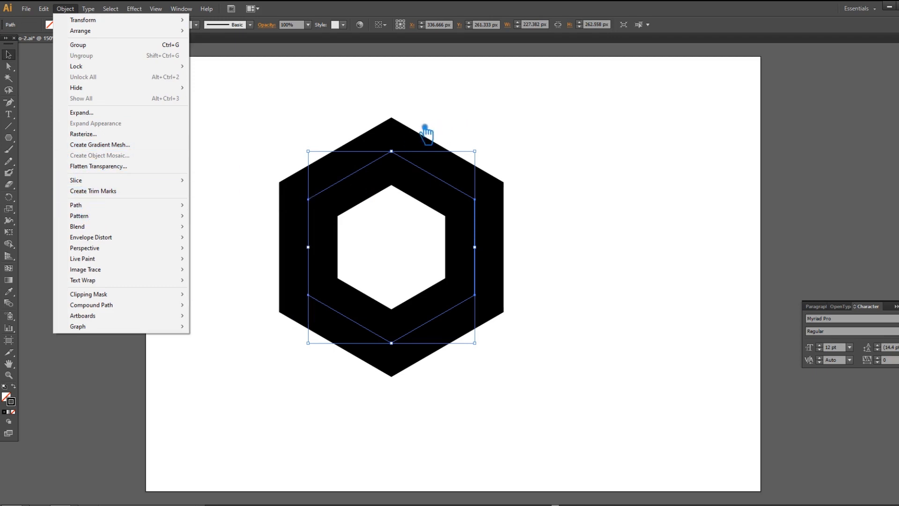
click(321, 77)
click(400, 167)
double_click(121, 24)
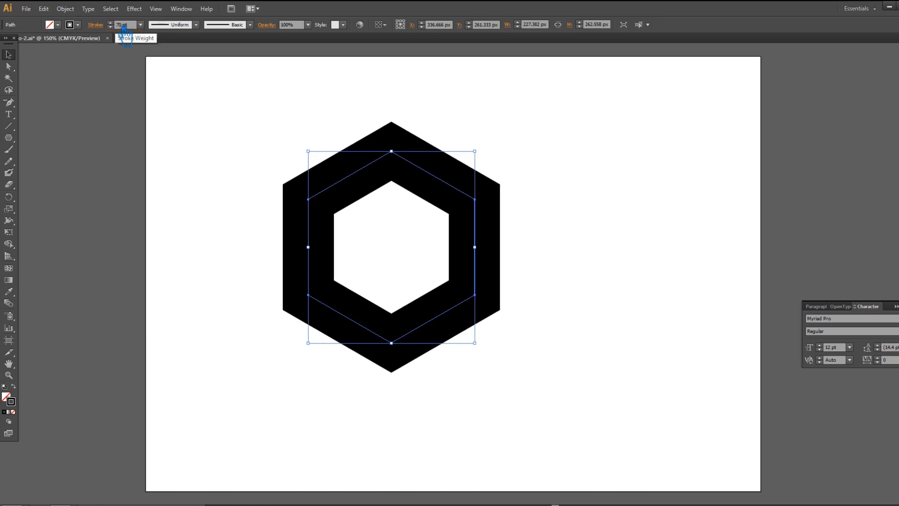
click(216, 93)
click(383, 156)
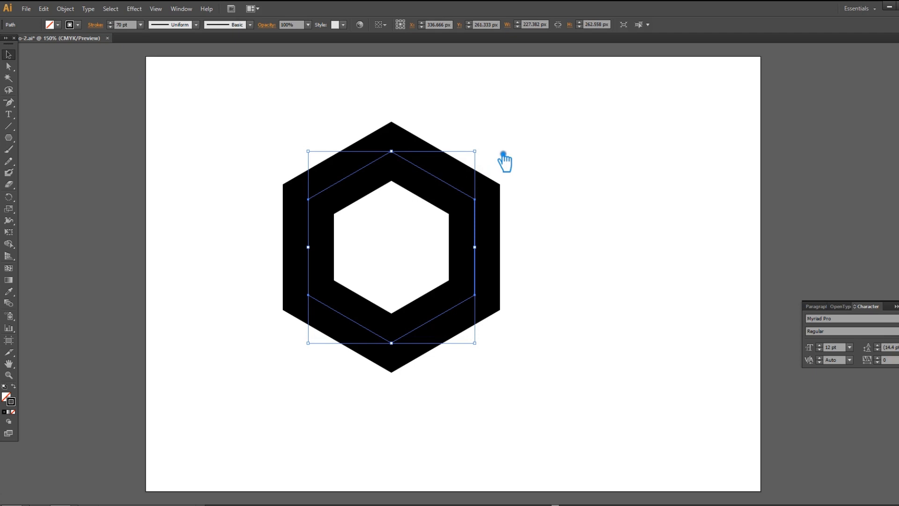
key(ctrl+z)
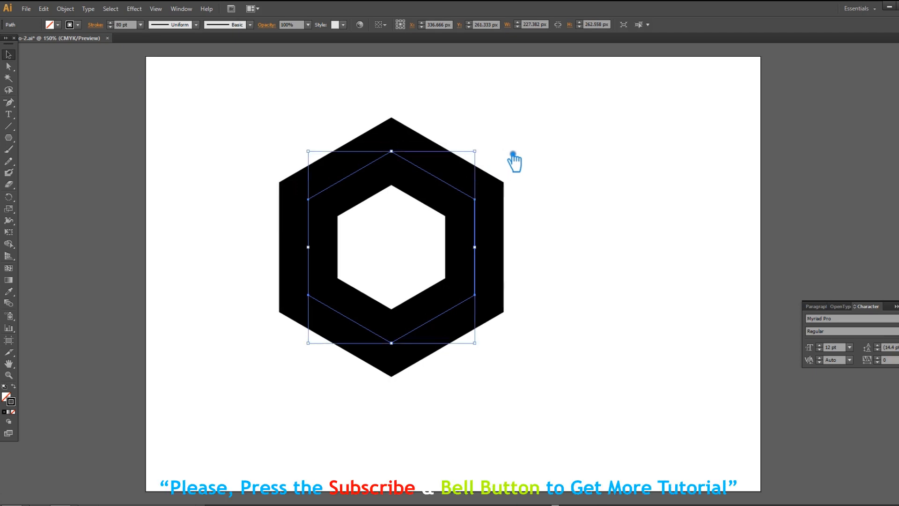
- Set the hexagon outline's stroke weight to 75 pt
click(131, 26)
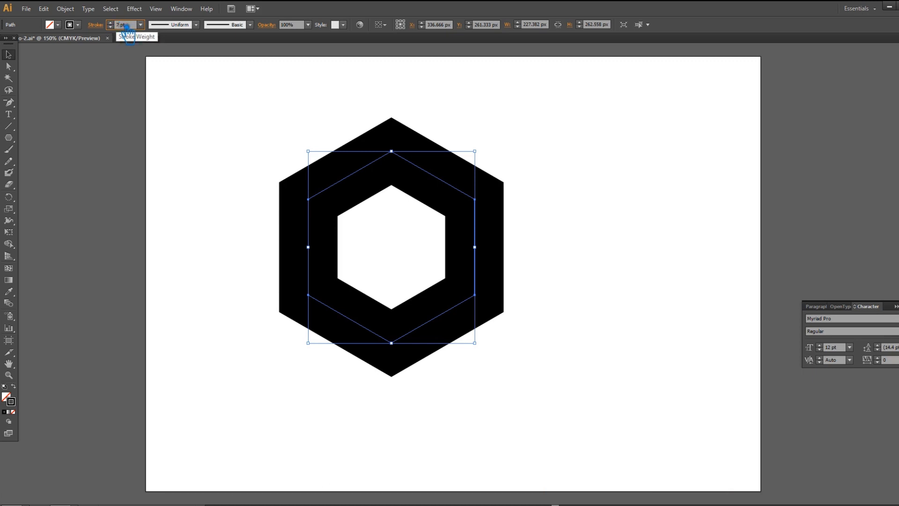
text(75)
key(Return)
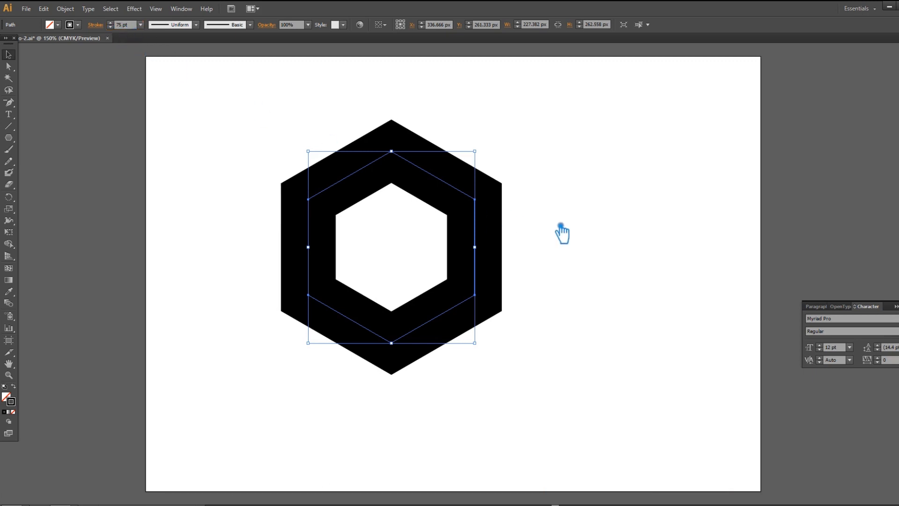
click(561, 228)
- Expand the hexagon's fill and stroke into a filled shape and save the document
click(485, 221)
click(66, 8)
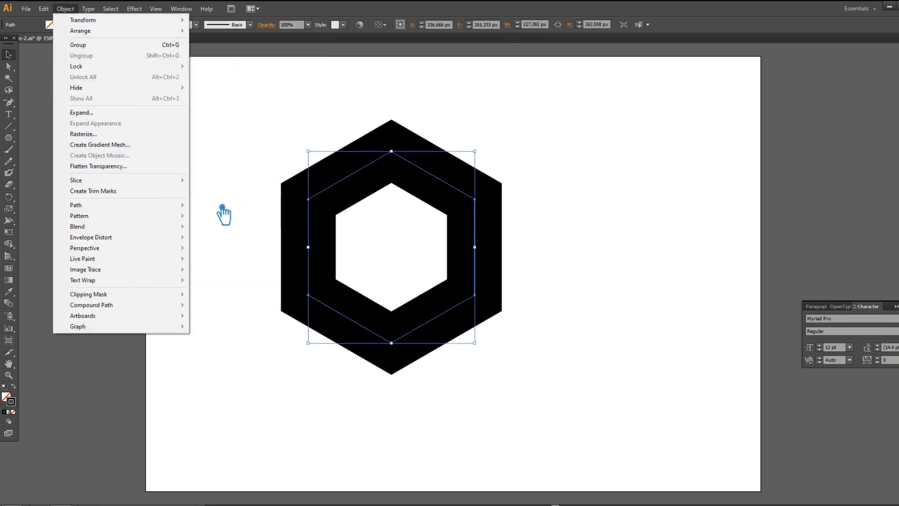
click(91, 112)
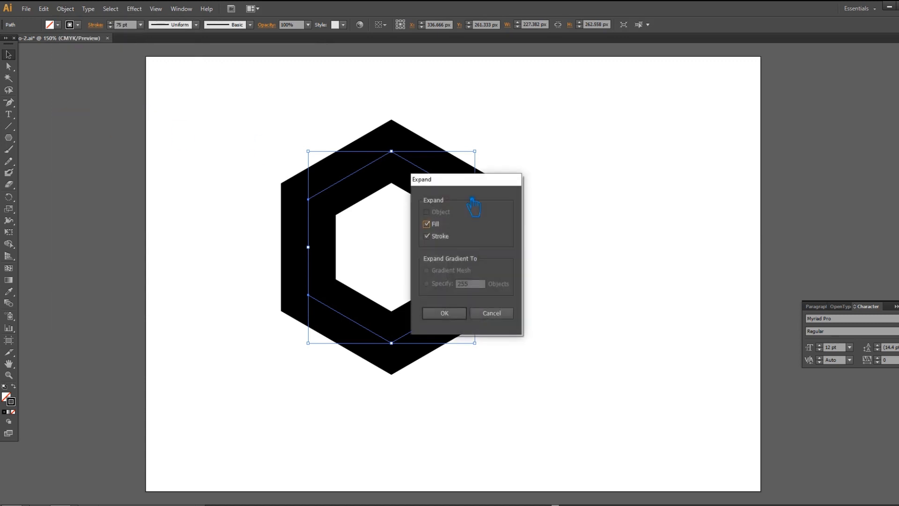
click(444, 313)
click(606, 271)
key(ctrl+s)
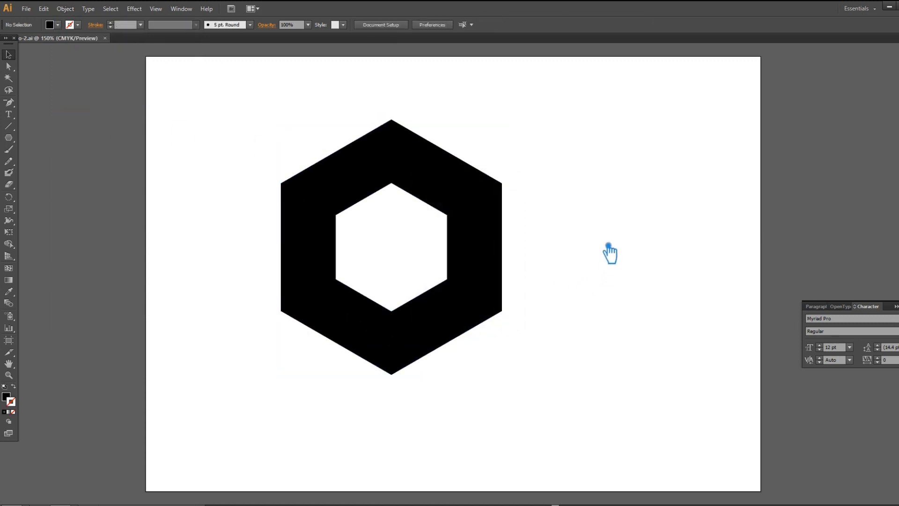
- Draw a small black hexagon in the centre of the large hexagon's opening, oriented with a vertex at the top
click(13, 412)
click(11, 138)
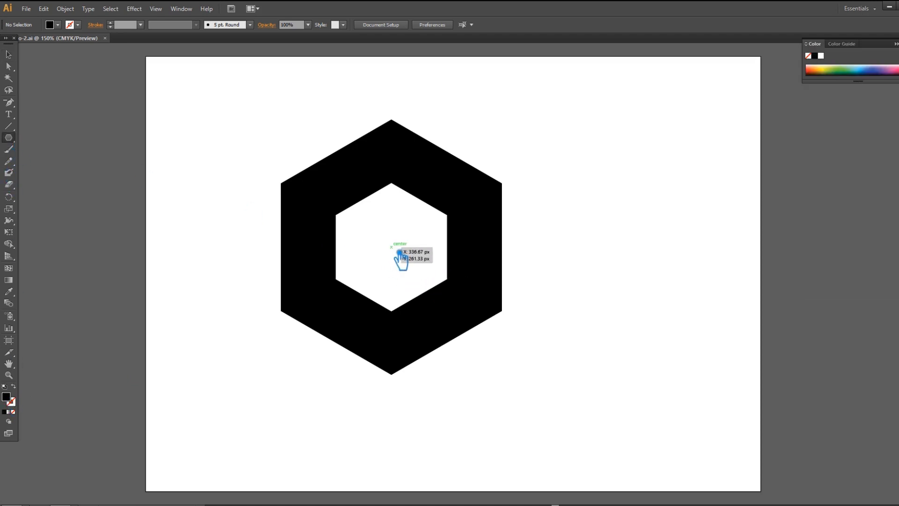
drag(399, 252, 421, 267)
key(v)
drag(429, 232, 435, 289)
click(610, 268)
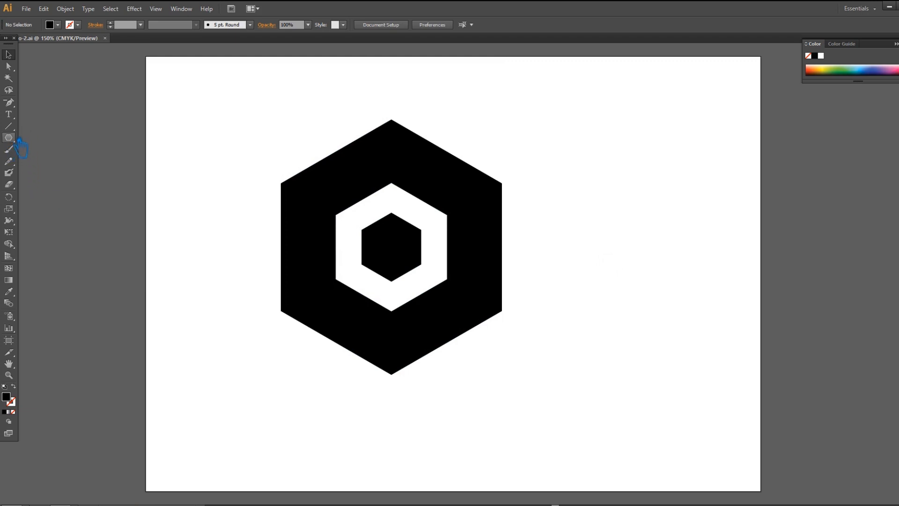
- Draw a vertical line through the large hexagon's top and bottom vertices, extending past the shape at both ends
drag(391, 121, 401, 399)
key(a)
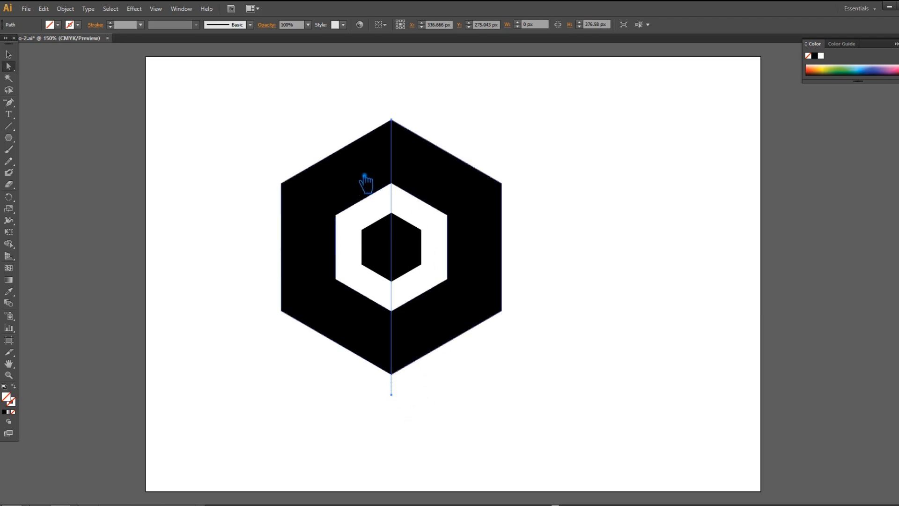
click(400, 127)
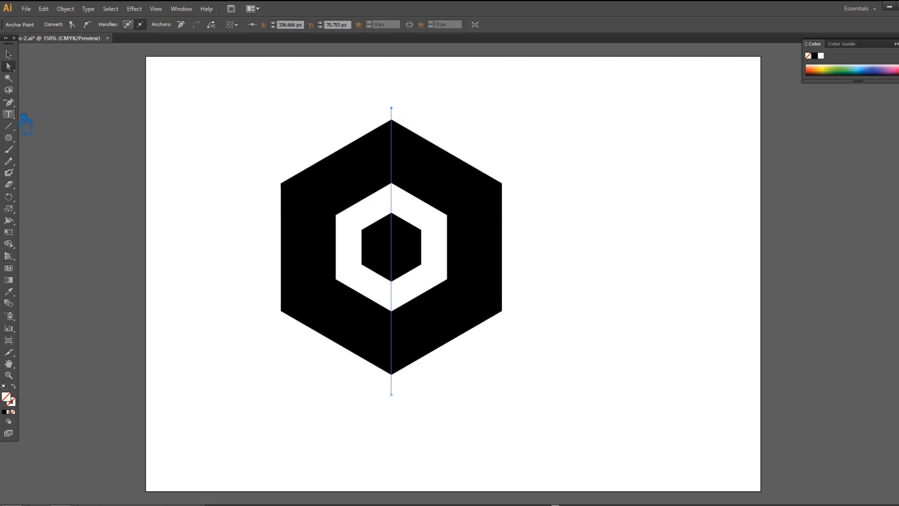
- Draw a diagonal line through the large hexagon's upper-left and lower-right vertices, extending past the shape at both ends
click(15, 128)
drag(290, 188, 527, 324)
key(a)
drag(289, 186, 239, 159)
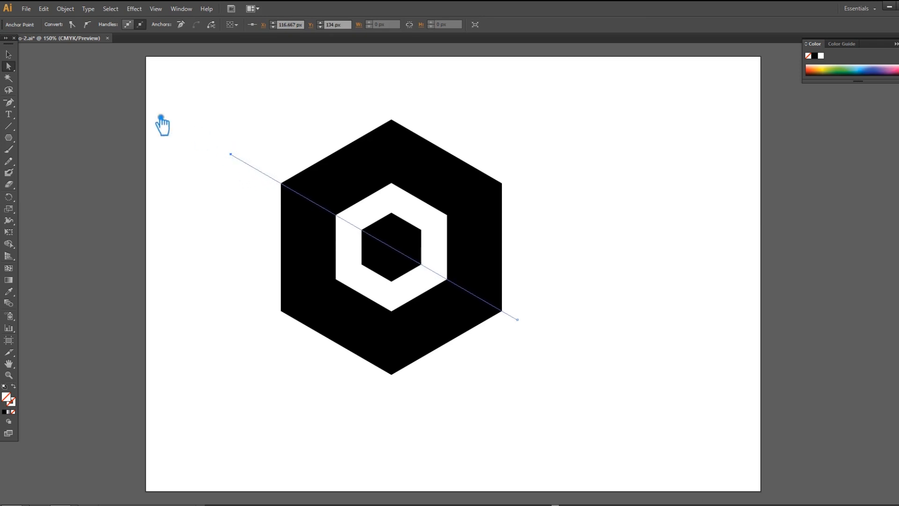
- Draw a diagonal line through the large hexagon's lower-left and upper-right vertices, extending past the shape at both ends
click(9, 54)
click(13, 127)
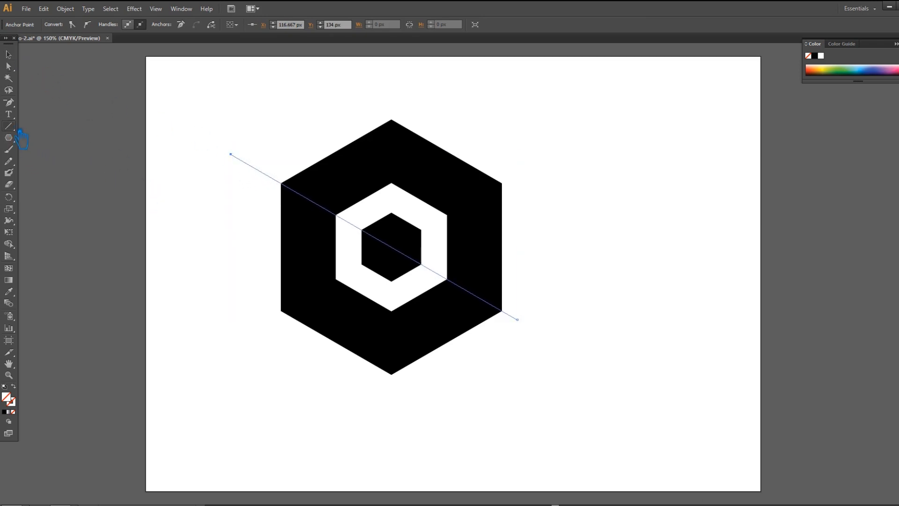
drag(289, 317, 545, 167)
key(a)
drag(289, 316, 265, 330)
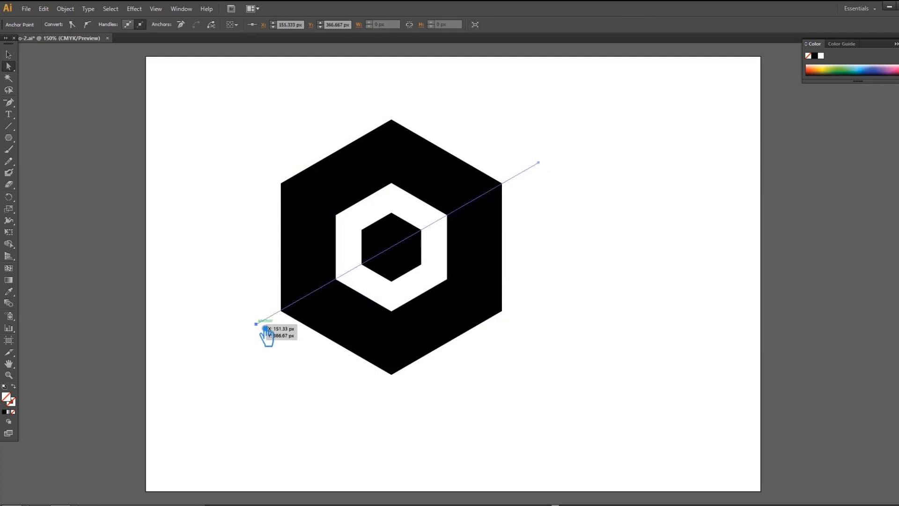
mouse_move(266, 331)
mouse_down()
mouse_move(291, 321)
mouse_move(271, 334)
mouse_move(265, 328)
mouse_up()
- Select both hexagons with the three crossing lines and split them using Pathfinder Divide
click(9, 54)
click(628, 373)
drag(589, 395, 190, 138)
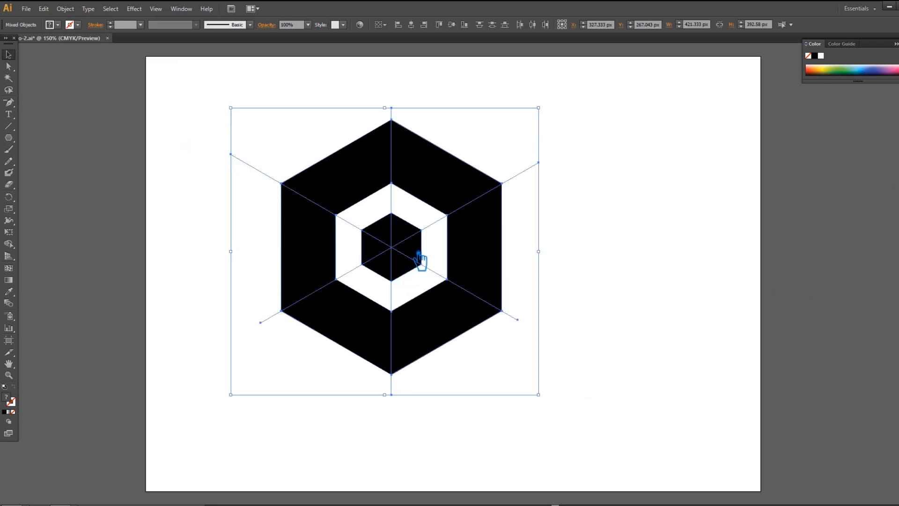
key(ctrl+shift+F9)
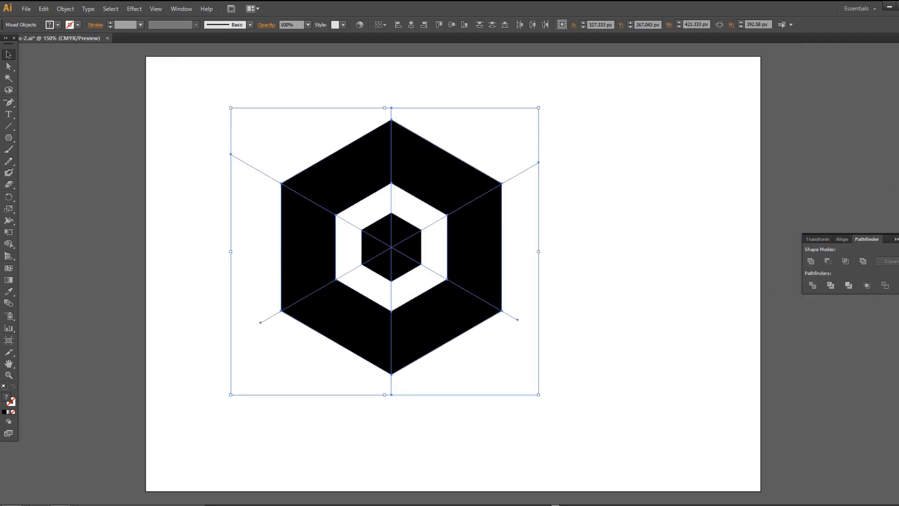
click(815, 286)
click(634, 248)
- Ungroup the divided hexagon pieces
click(471, 217)
right_click(462, 208)
click(491, 257)
click(564, 255)
- Delete the unfilled piece between the hexagons and the right vertical segment of the ring to open a C shape
click(439, 232)
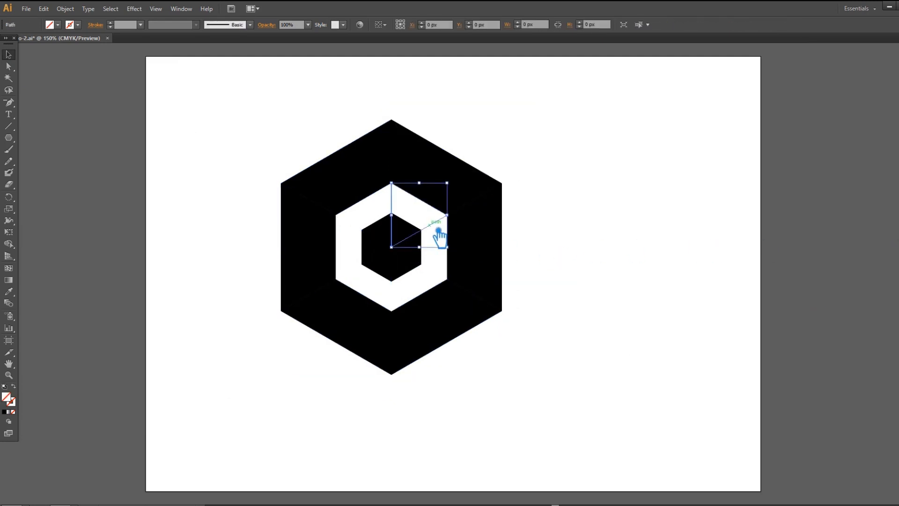
key(Delete)
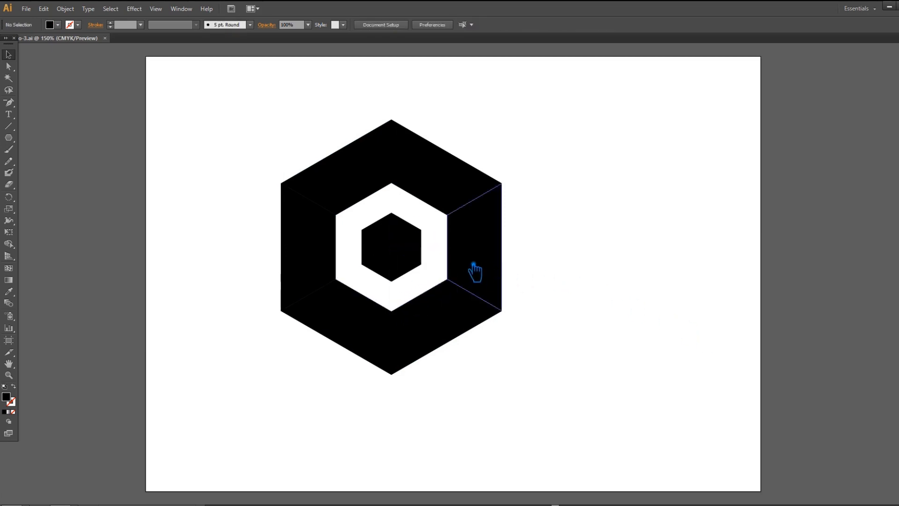
click(474, 271)
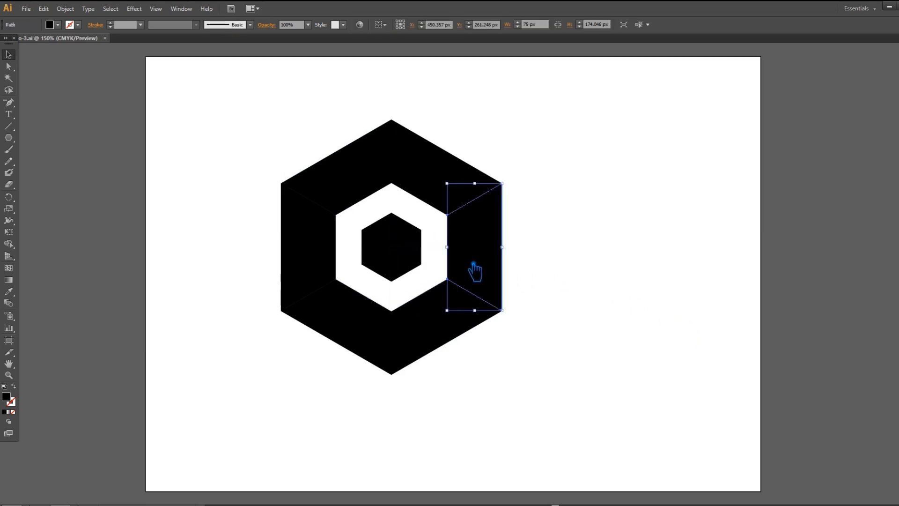
key(Delete)
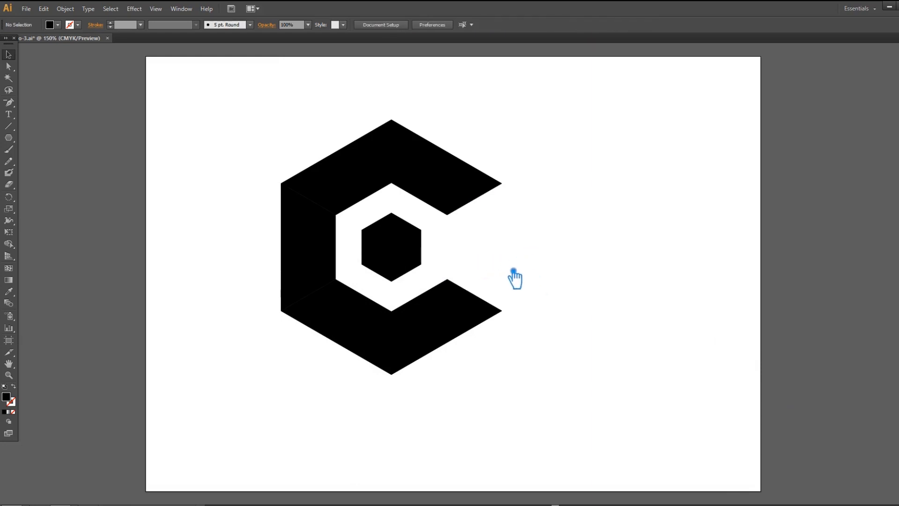
- Offset the paths of the C's upper-left and lower-left segments by 10 px with Miter joins and the preview enabled
click(340, 242)
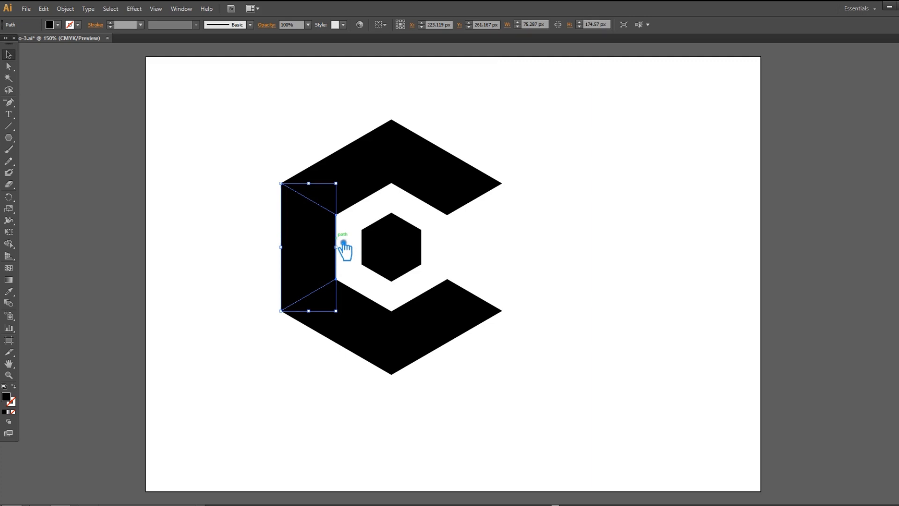
click(351, 331)
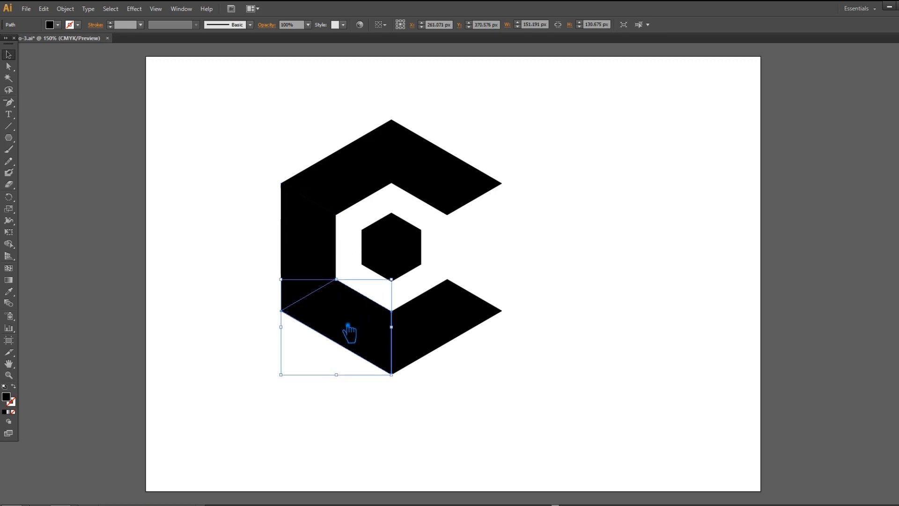
shift+click(361, 177)
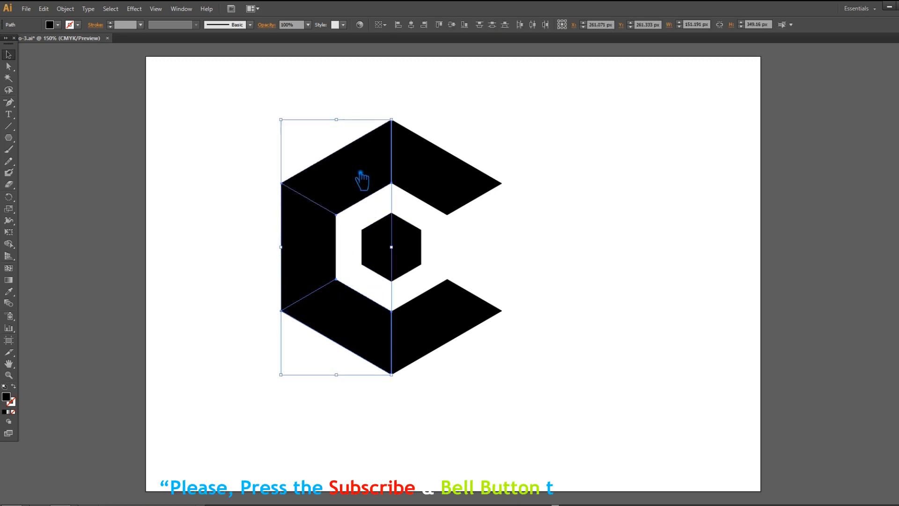
click(65, 9)
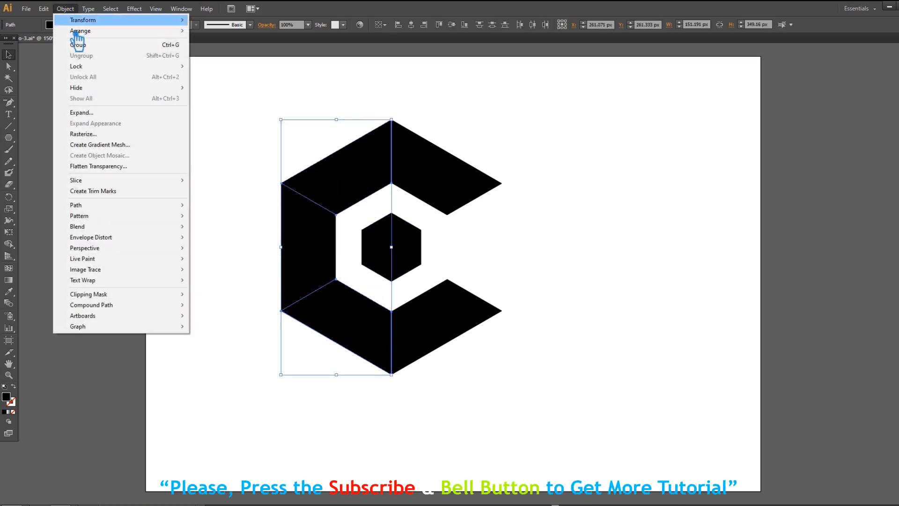
mouse_move(111, 209)
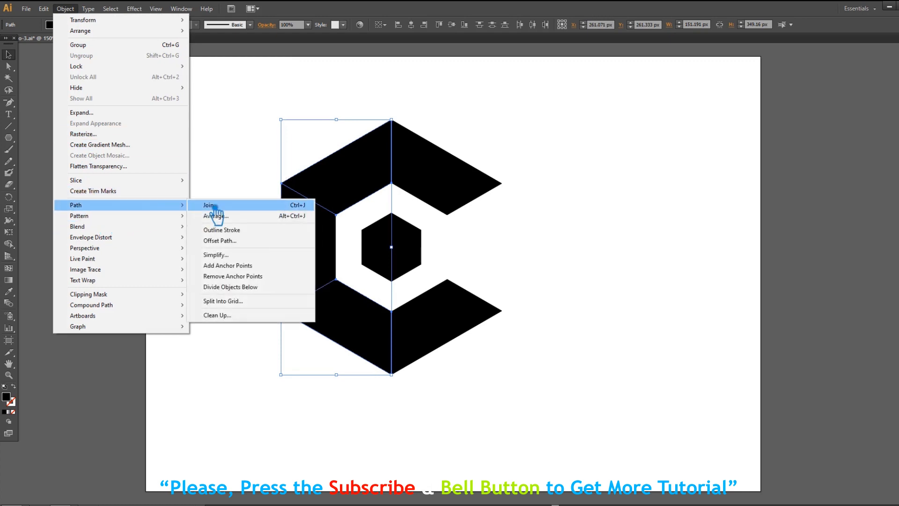
click(249, 241)
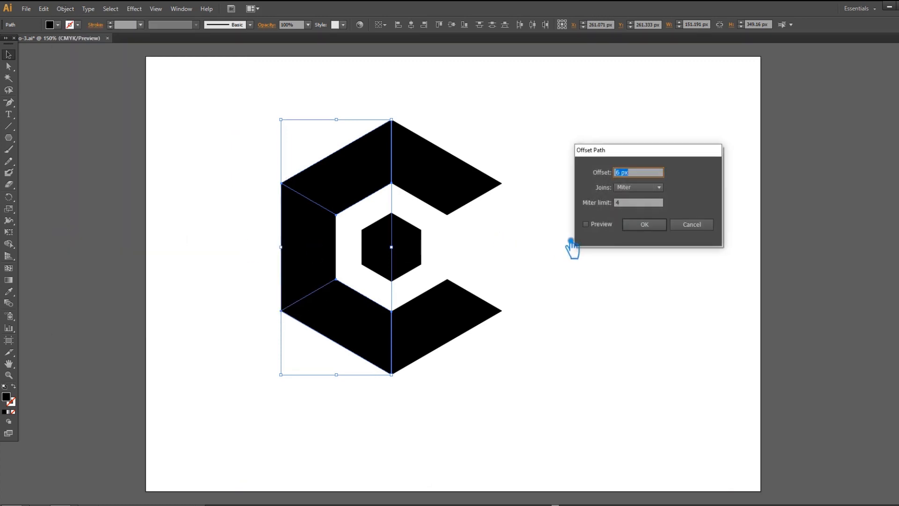
click(586, 224)
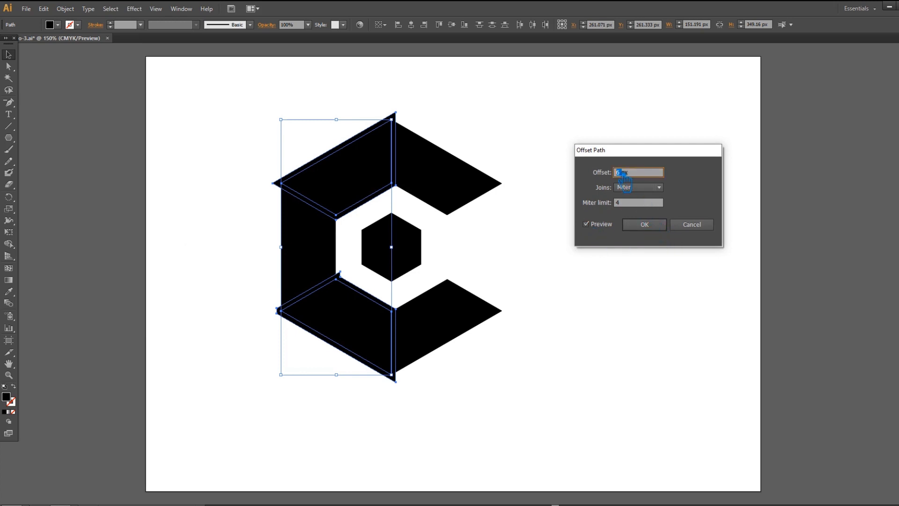
text(1)
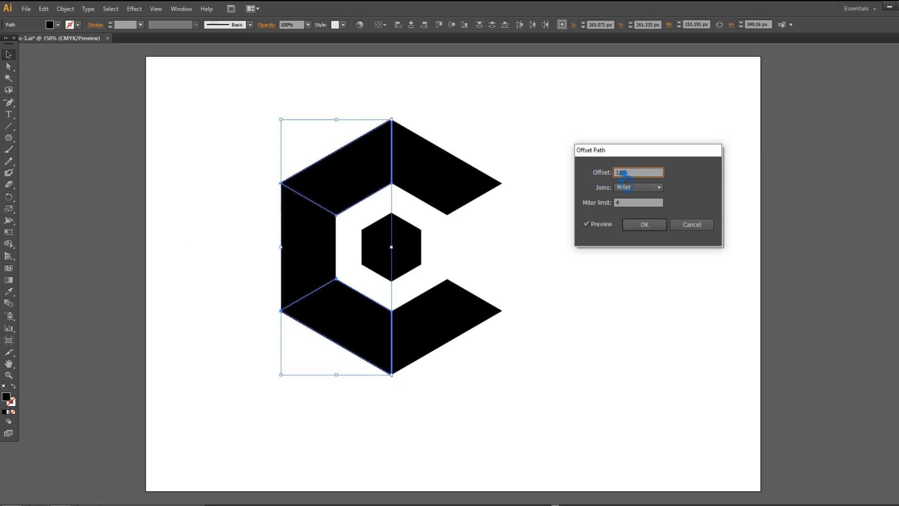
text(0)
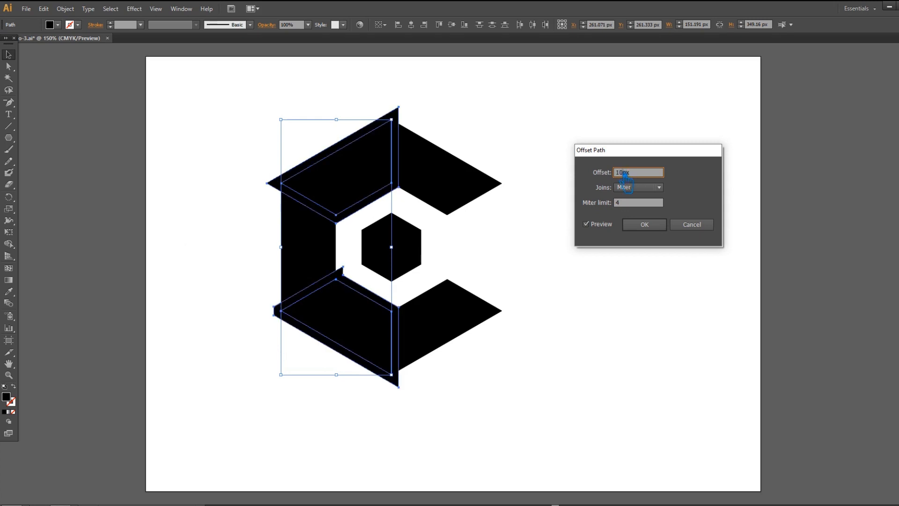
click(650, 225)
- Select the C's left segments together with their offset shapes and split them using Pathfinder Divide
drag(212, 117, 359, 356)
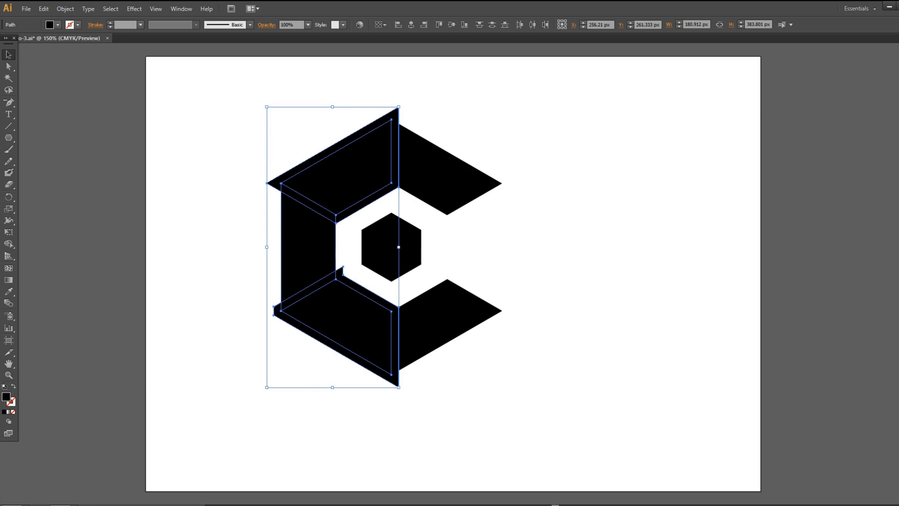
key(ctrl+shift+F9)
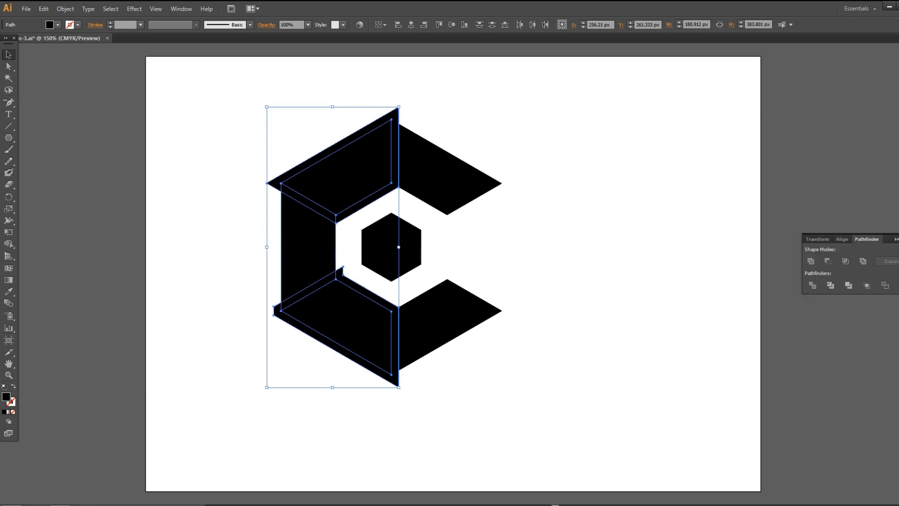
click(818, 287)
click(532, 190)
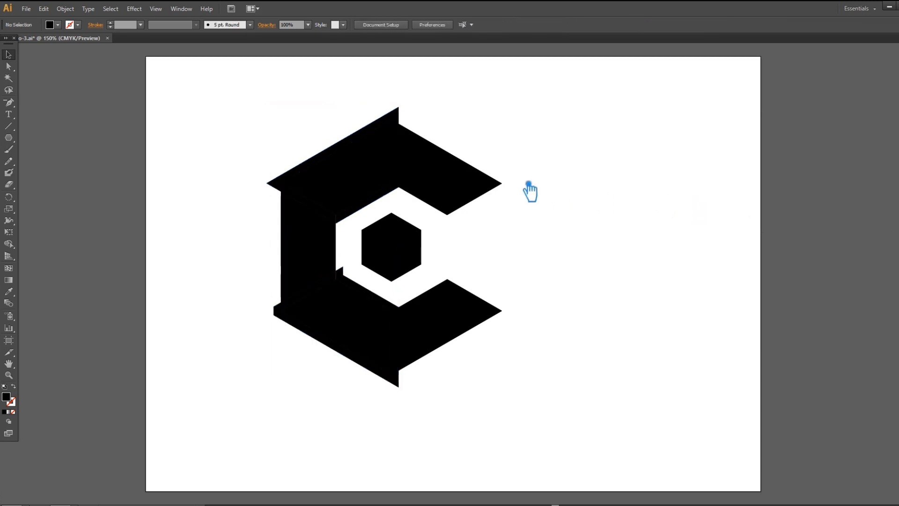
- Ungroup the divided pieces on the C's left side
click(402, 115)
right_click(402, 116)
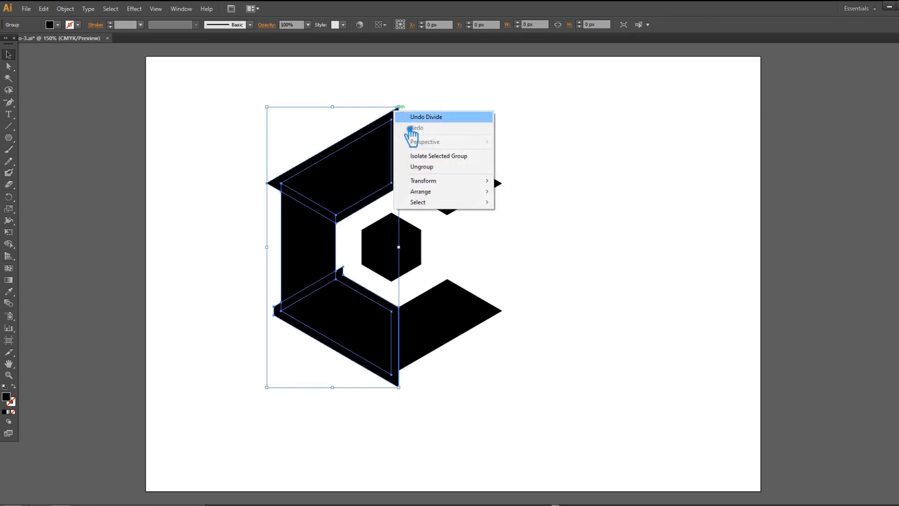
click(426, 165)
- Delete the leftover offset pieces surrounding the C's upper-left and lower-left segments
click(435, 125)
click(405, 120)
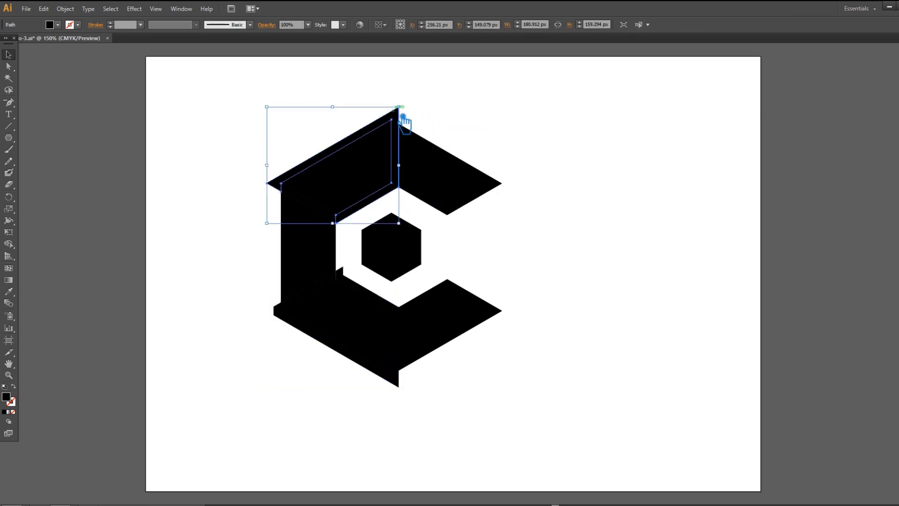
key(Delete)
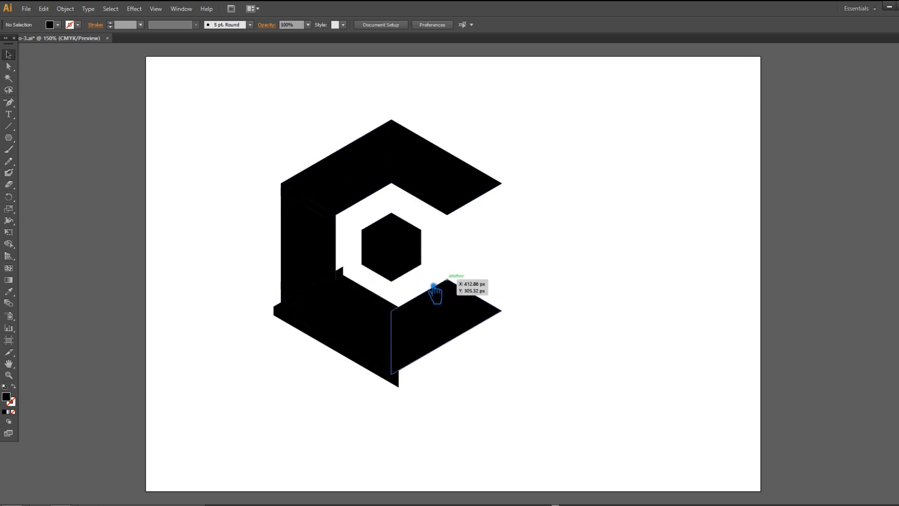
click(322, 299)
key(Delete)
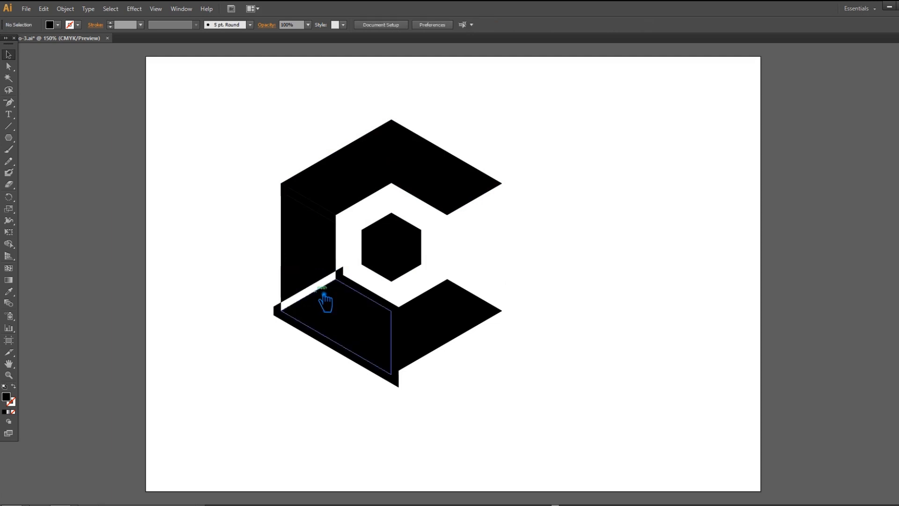
click(349, 288)
key(Delete)
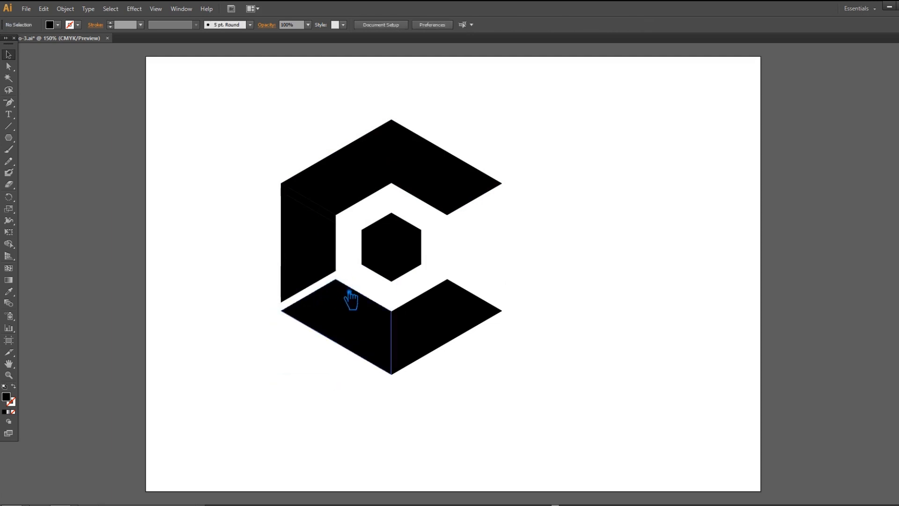
- Delete the thin strip between the C's upper-left segment and its left vertical segment to open a gap
click(405, 337)
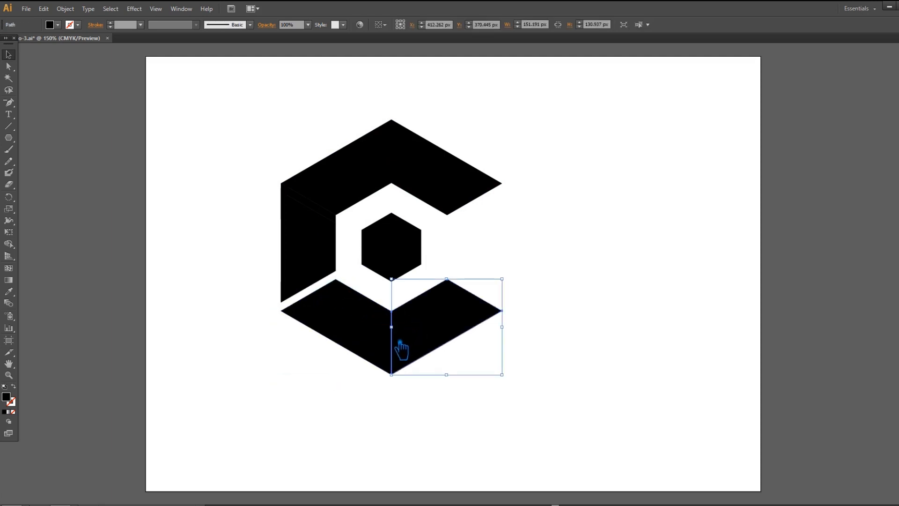
click(382, 338)
click(253, 333)
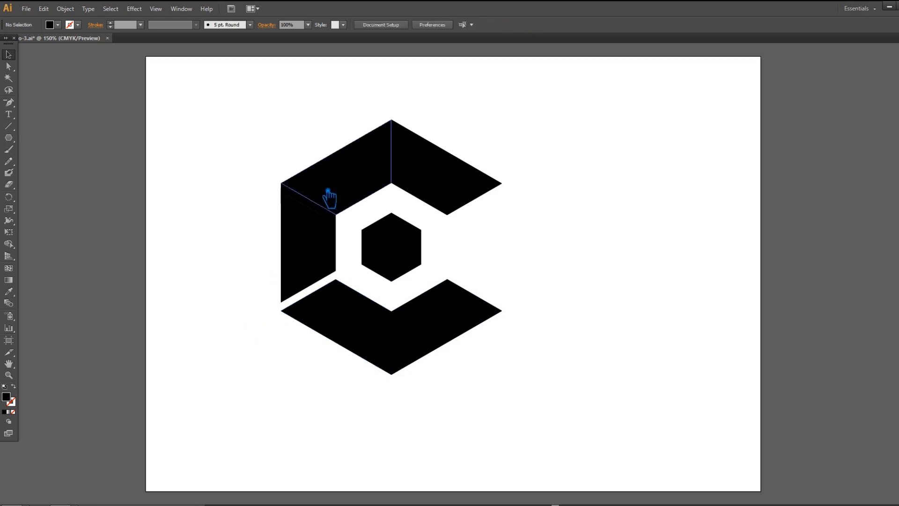
click(309, 204)
key(Delete)
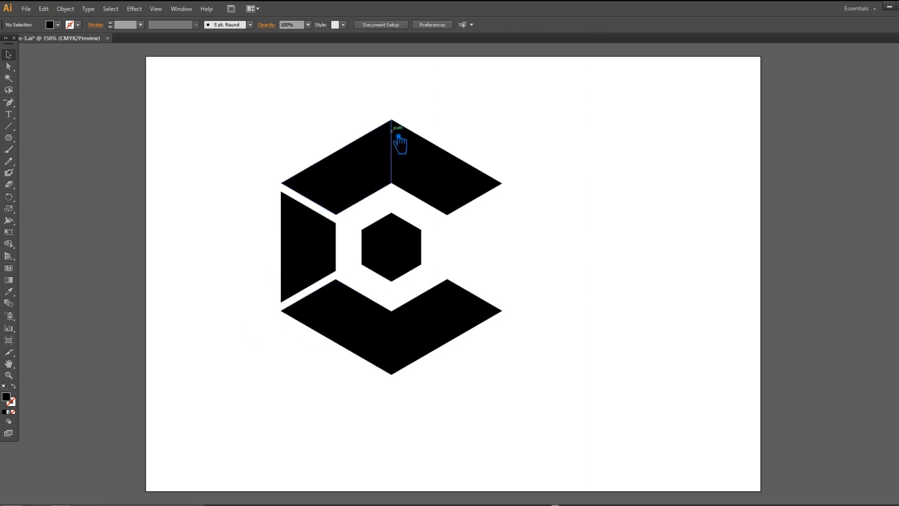
drag(216, 129, 361, 367)
click(626, 437)
drag(625, 438, 246, 92)
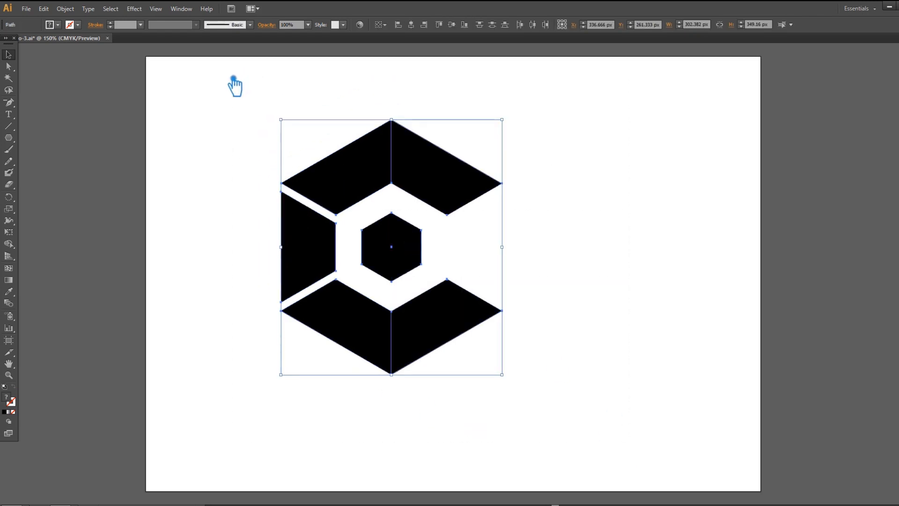
click(581, 230)
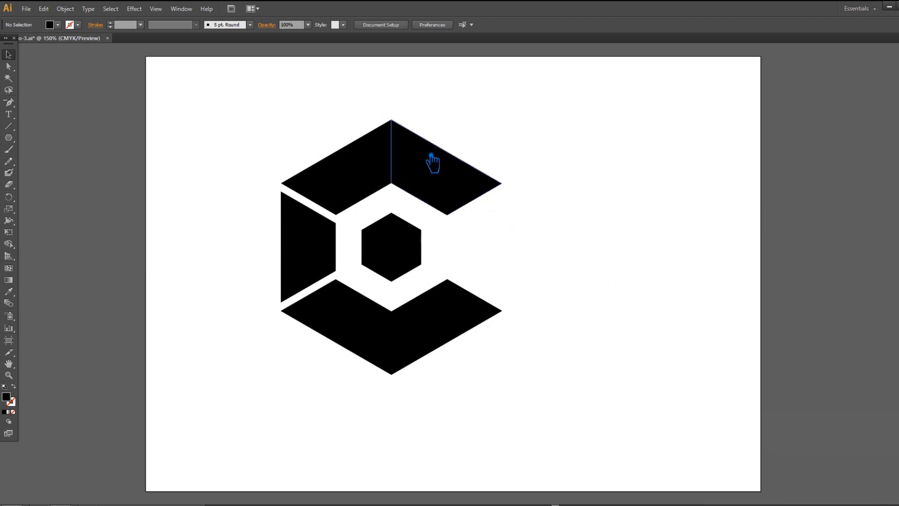
click(440, 168)
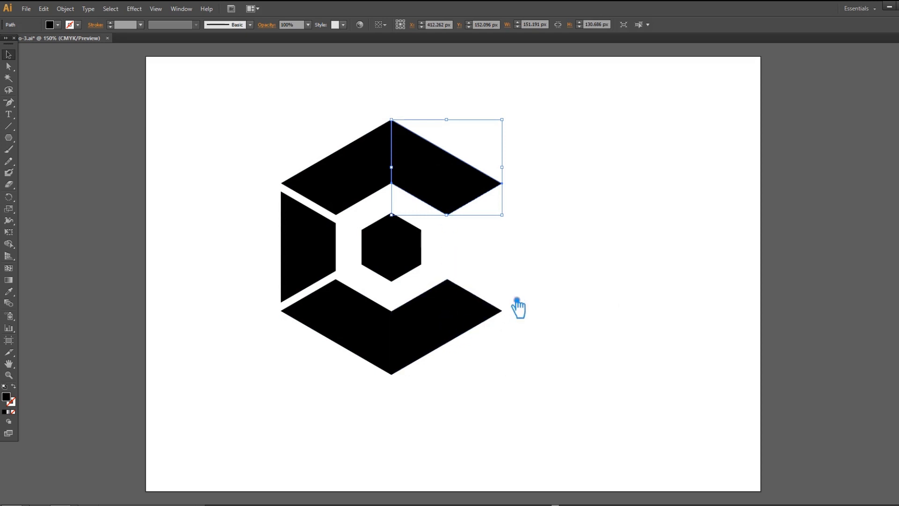
click(583, 268)
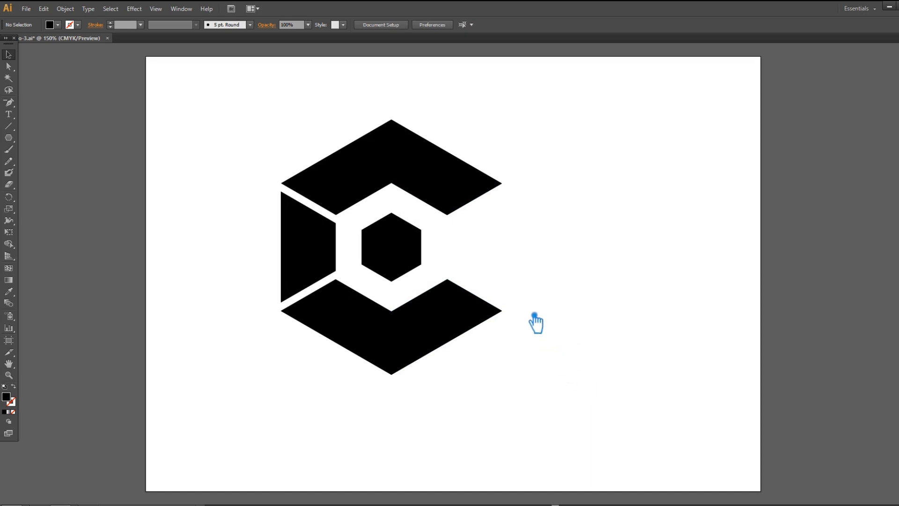
click(414, 259)
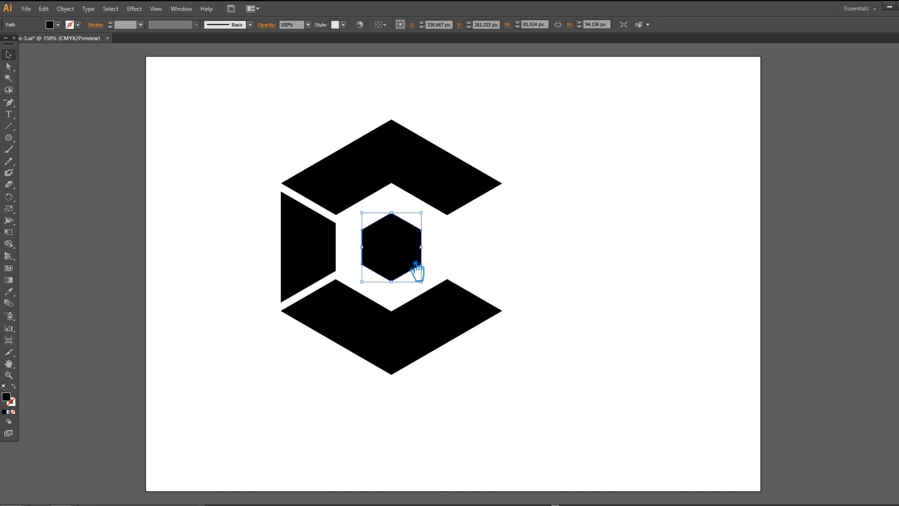
click(568, 256)
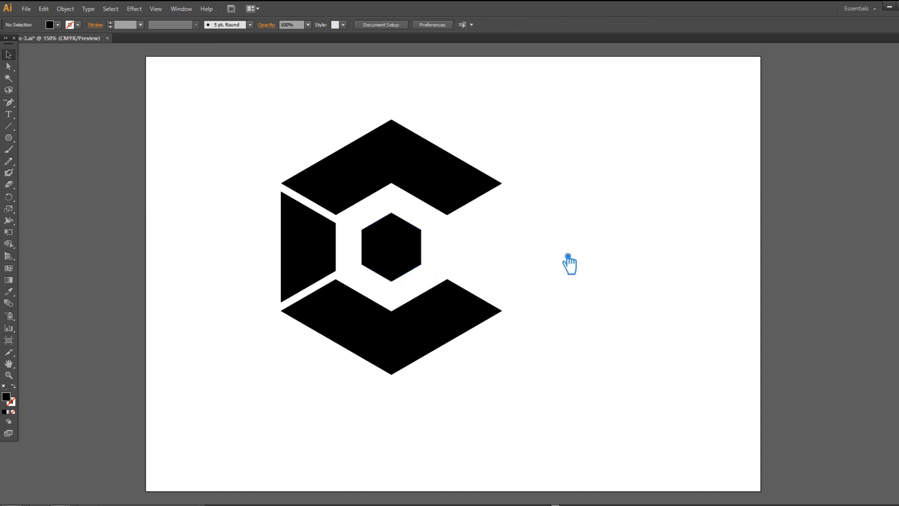
- Duplicate the central hexagon in place and scale the copy down around its centre to about 54 by 62 px
click(396, 254)
click(397, 256)
drag(429, 217, 419, 225)
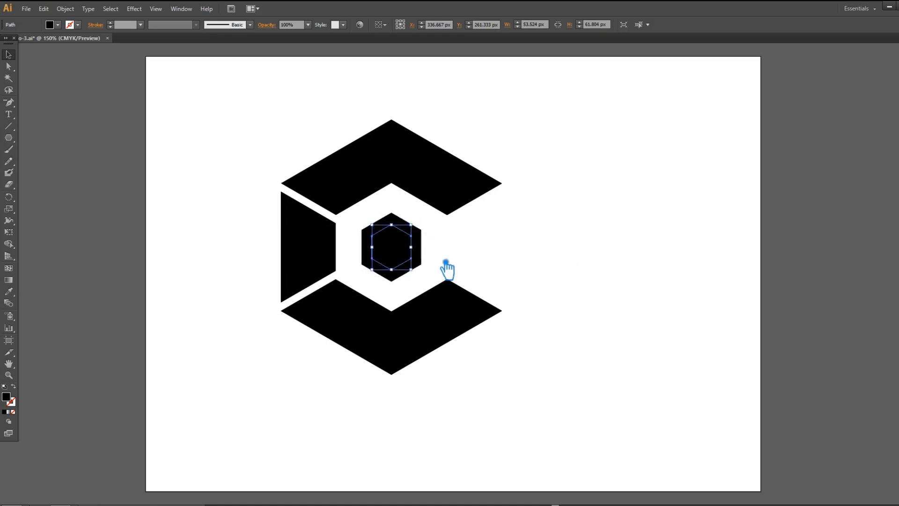
click(460, 267)
- Cut the smaller hexagon out of the central hexagon with Pathfinder Minus Front to form a hexagonal ring
drag(450, 267, 371, 238)
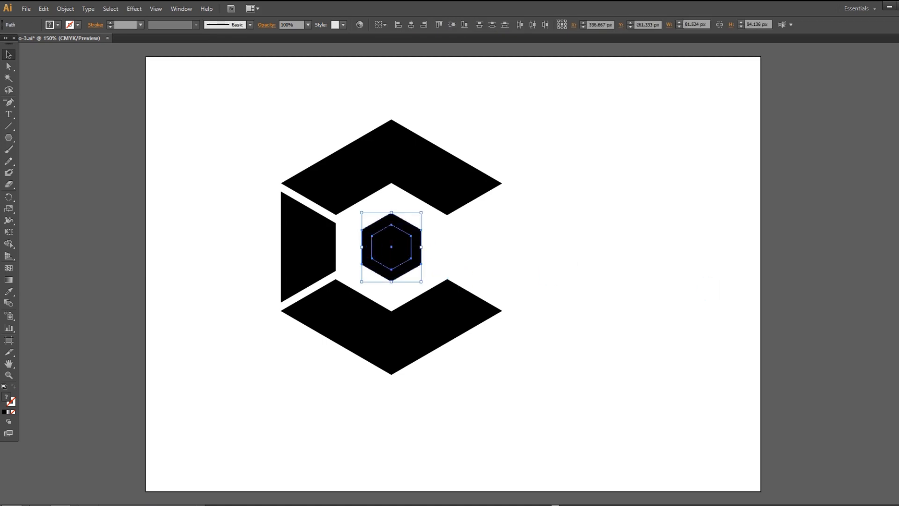
key(ctrl+shift+F9)
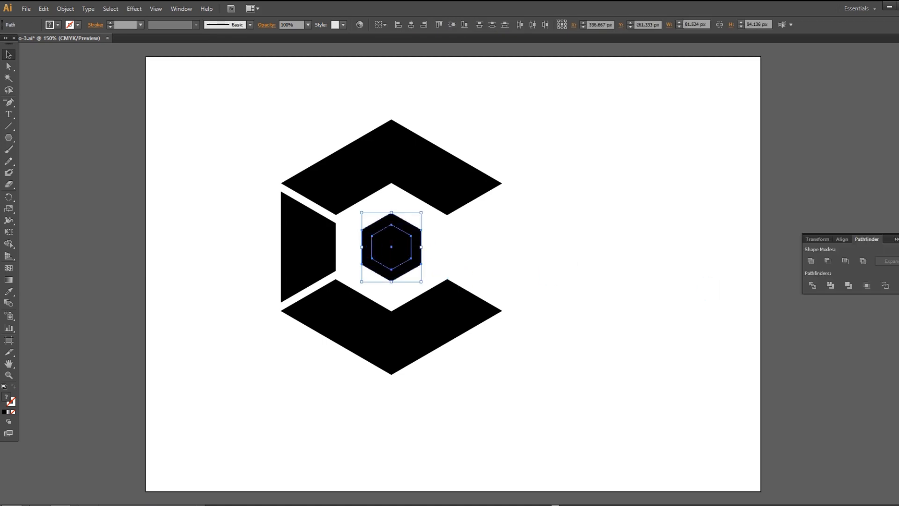
click(827, 262)
key(ctrl+shift+F9)
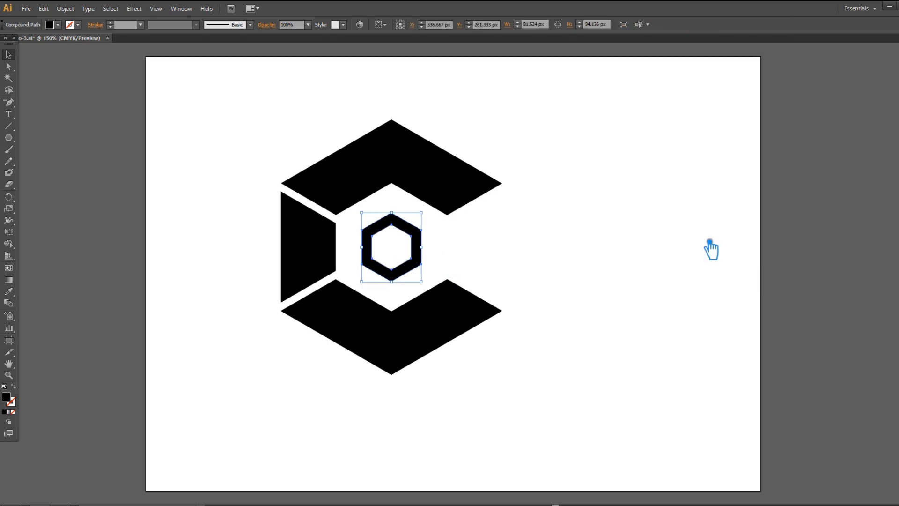
click(700, 243)
drag(566, 415, 252, 119)
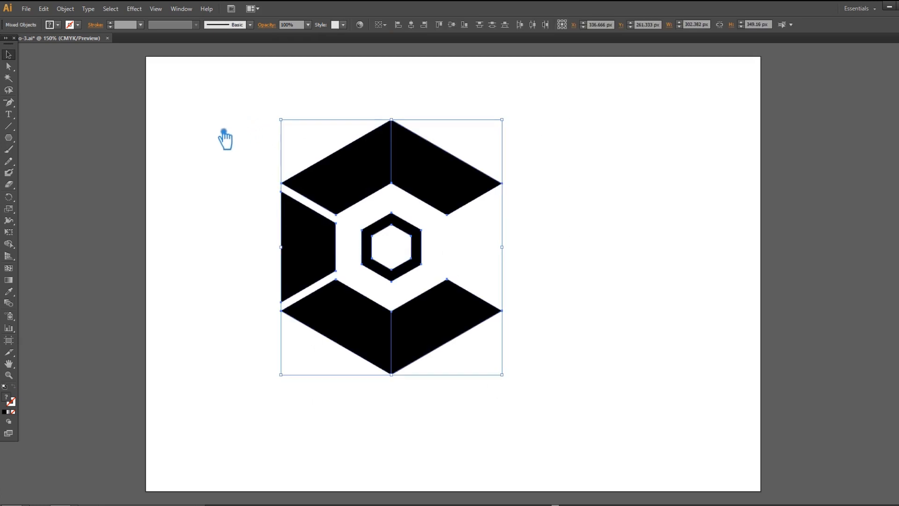
click(196, 165)
- Pick dark red #540F0F as the fill color for the C's upper-right segment
click(445, 173)
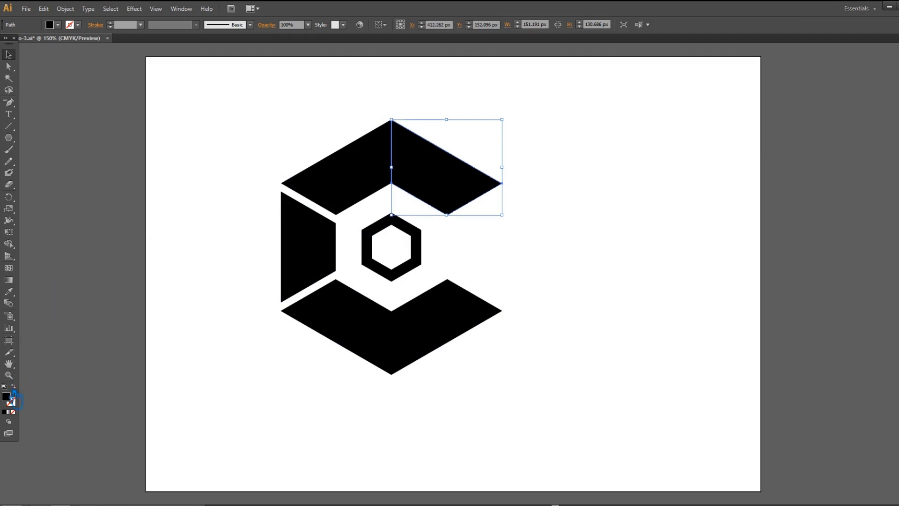
double_click(13, 401)
drag(589, 272, 591, 259)
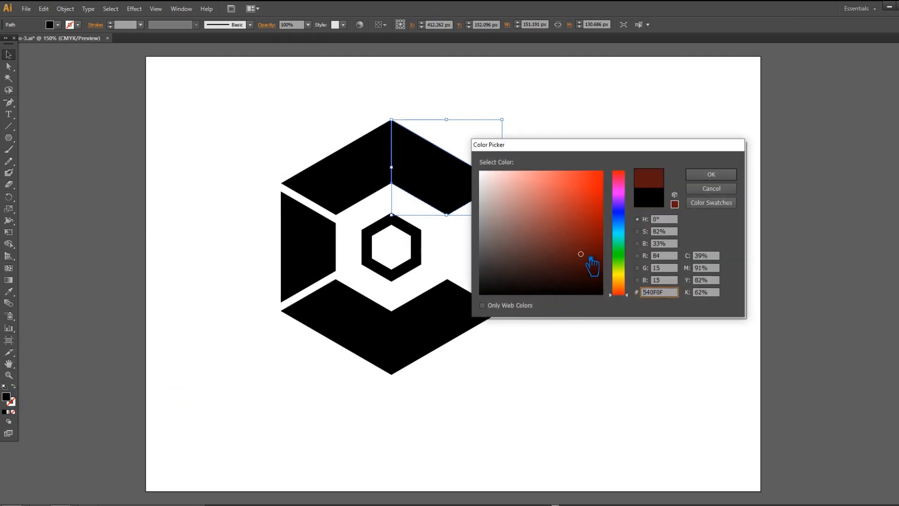
click(696, 175)
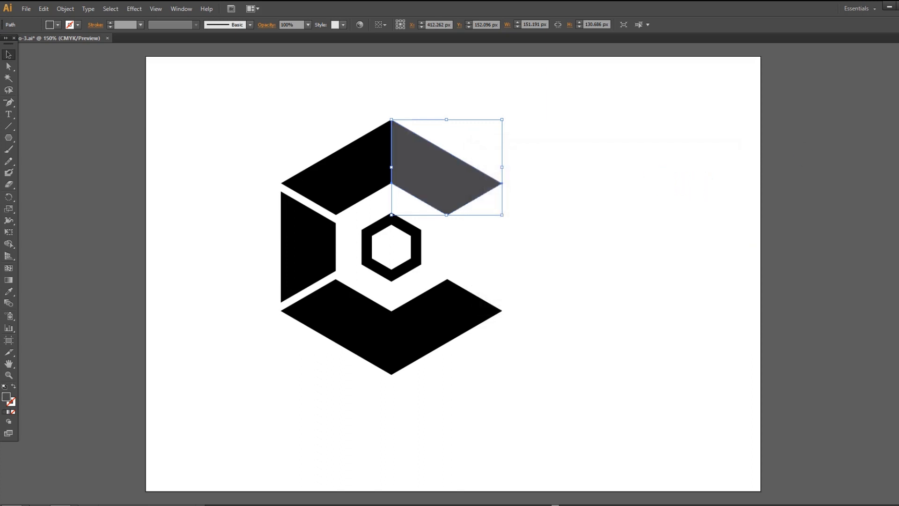
- Switch the upper-right segment's color mode from Grayscale to RGB and deselect the segment
key(F6)
click(896, 44)
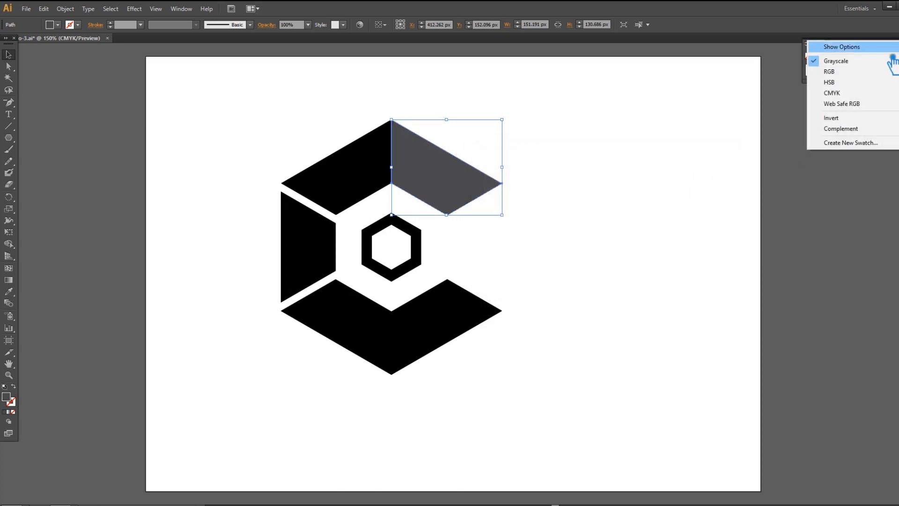
click(851, 73)
click(633, 189)
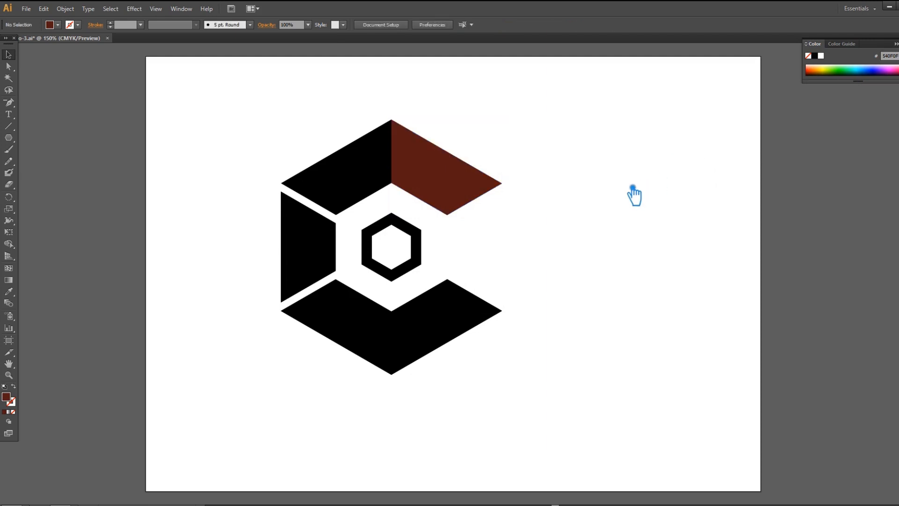
- Fill the C's upper-left segment with a brighter shade of the dark red sampled from the upper-right segment
click(366, 194)
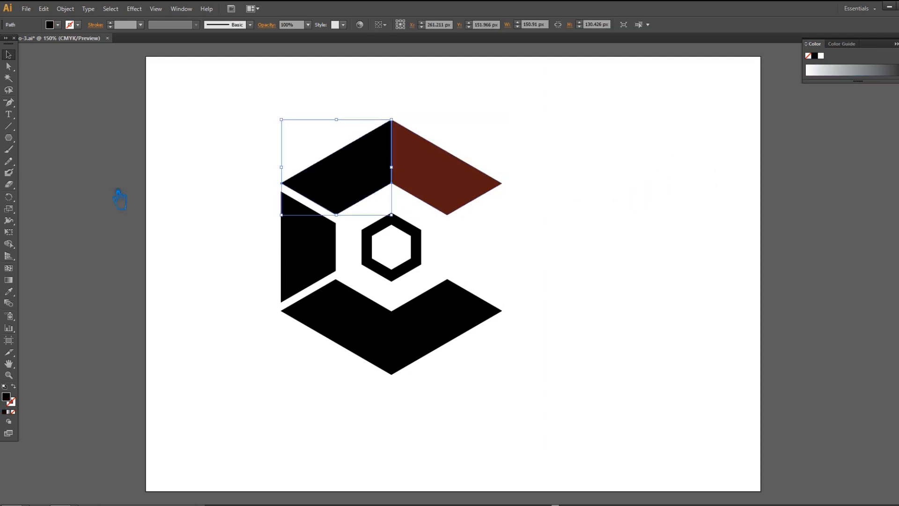
click(10, 291)
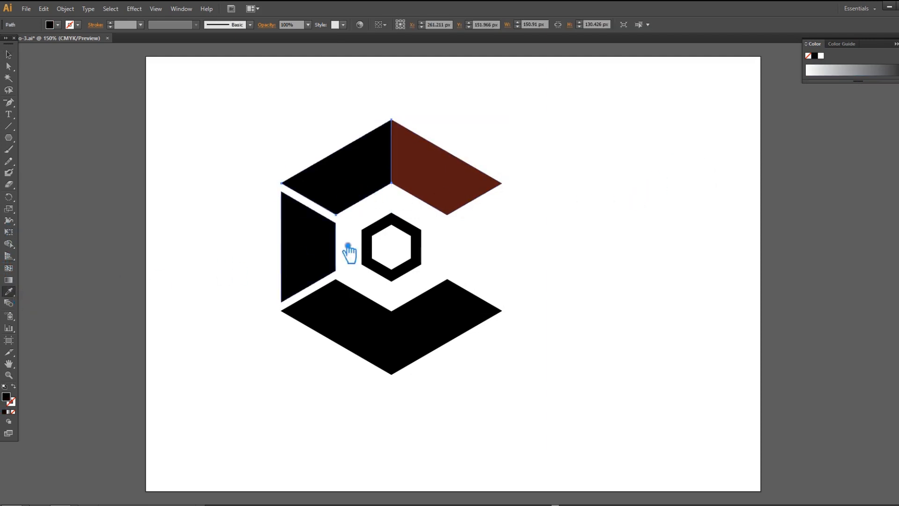
click(460, 192)
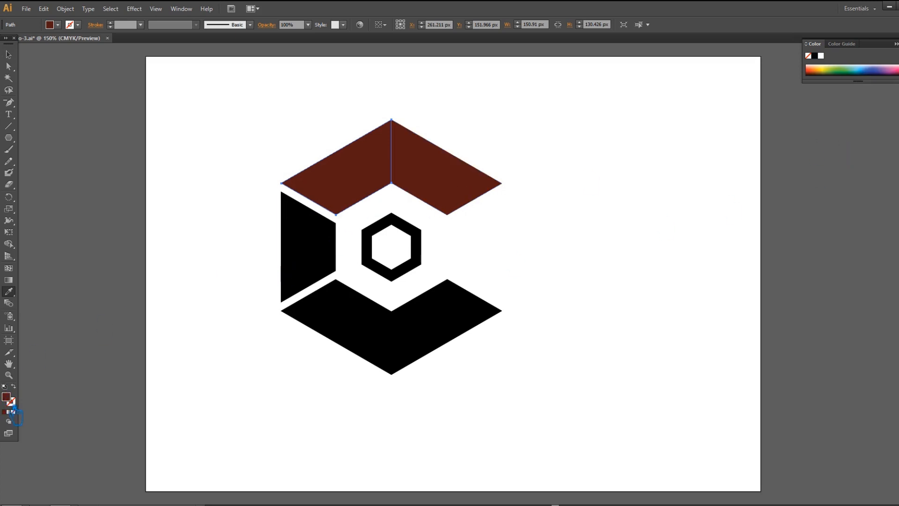
double_click(10, 399)
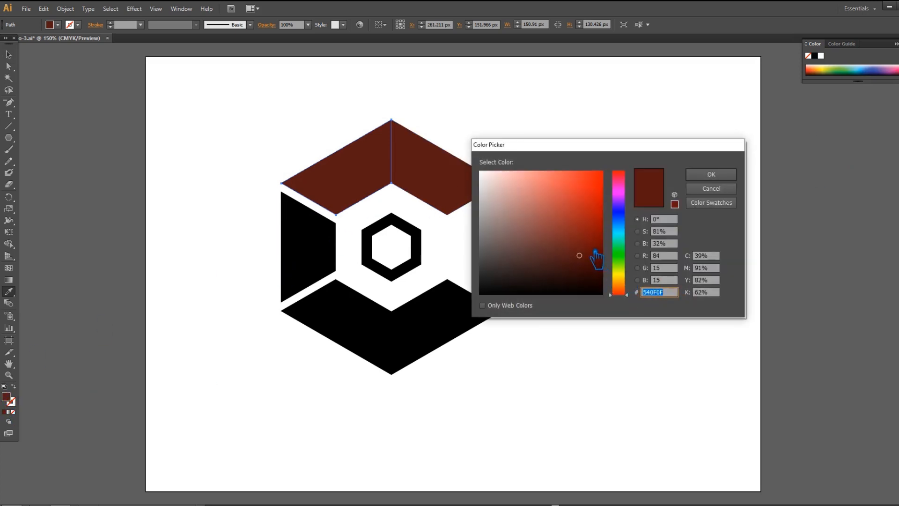
click(588, 233)
click(711, 175)
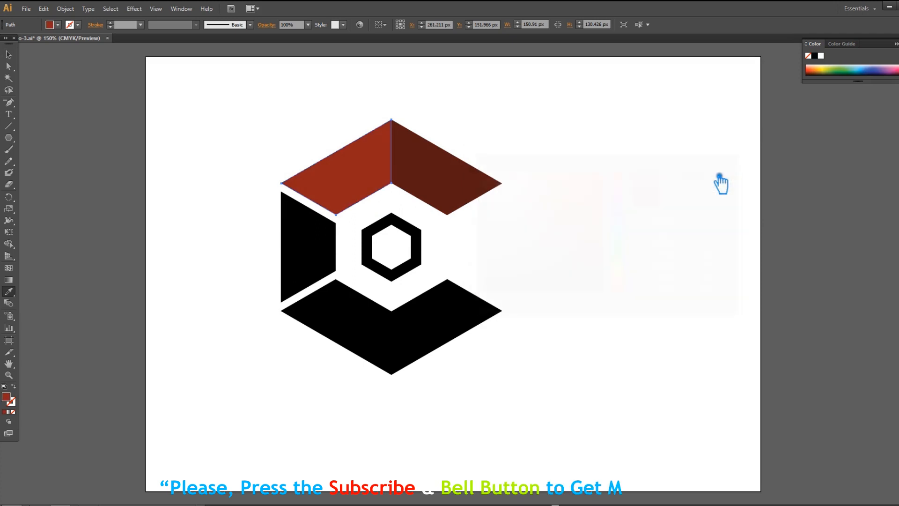
click(8, 54)
click(291, 120)
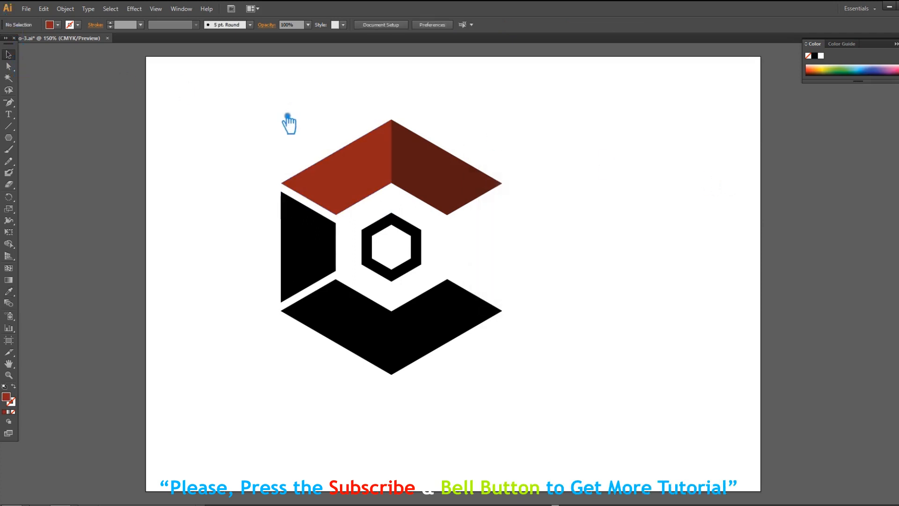
- Copy the dark red fill of the upper-right segment onto the C's left vertical segment with the Eyedropper
click(310, 253)
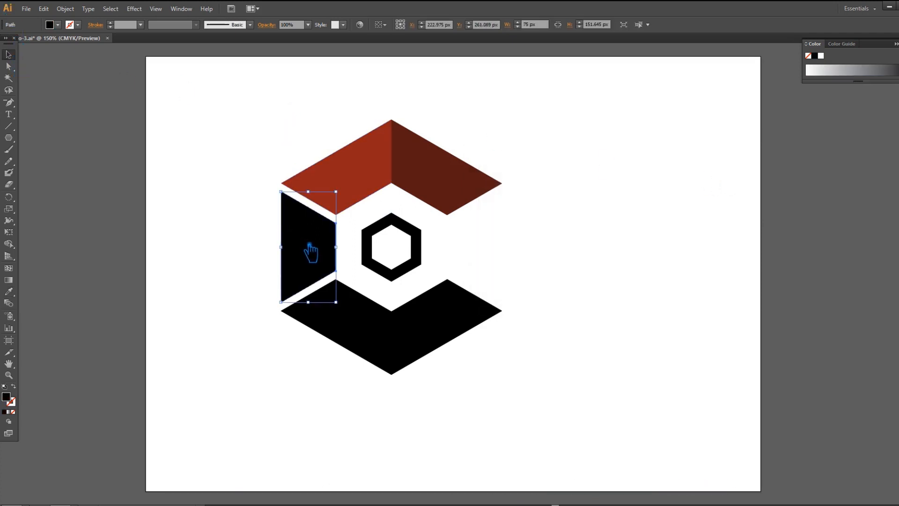
click(9, 291)
click(440, 192)
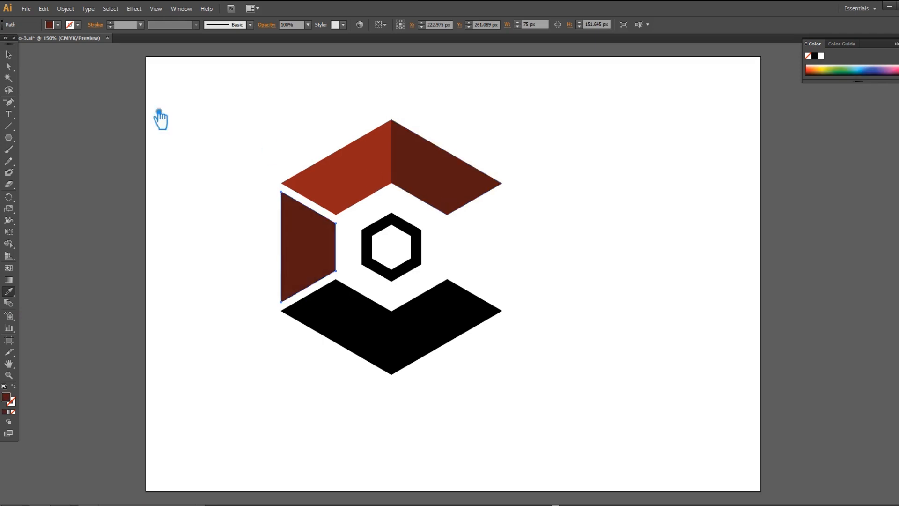
click(8, 55)
- Copy the brighter red fill of the upper-left segment onto the C's lower-left segment with the Eyedropper
click(369, 323)
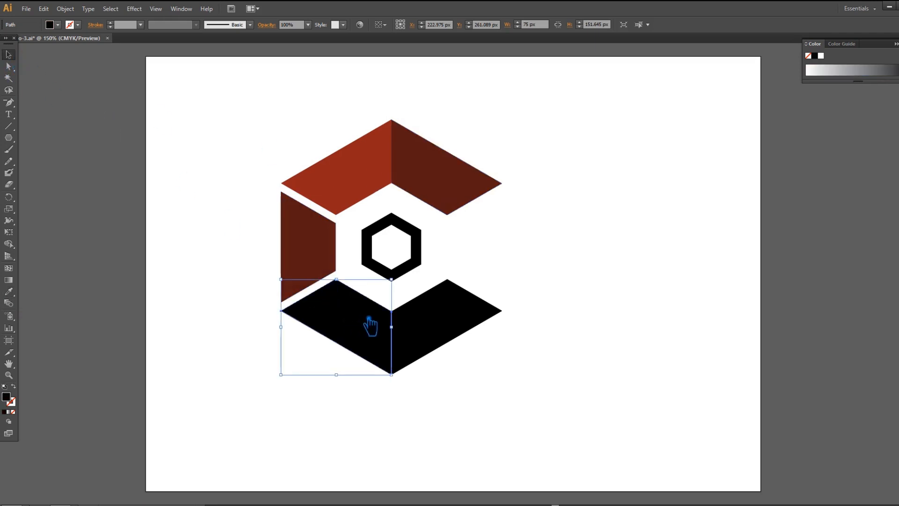
click(9, 291)
click(384, 166)
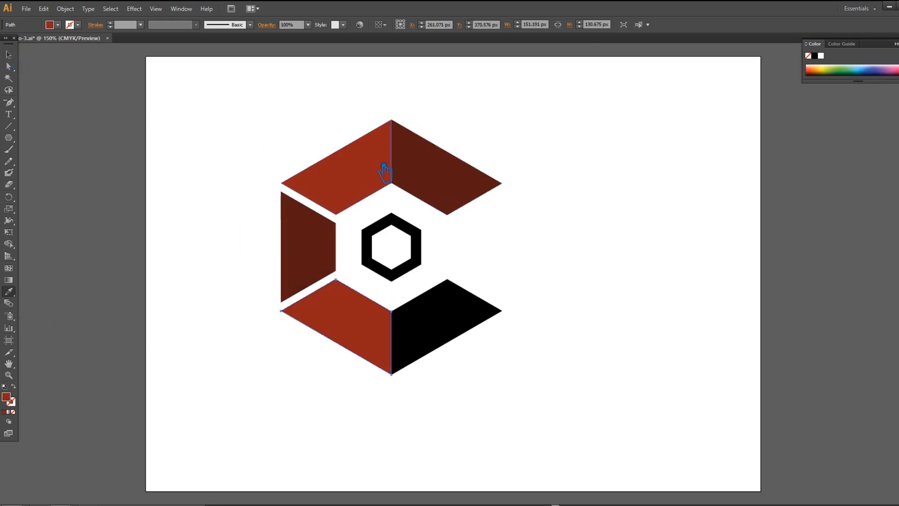
click(9, 54)
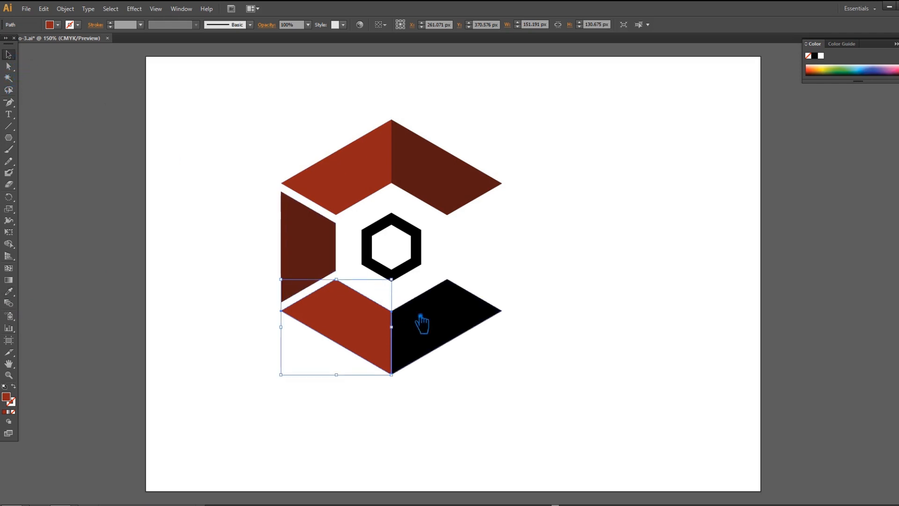
- Copy the dark red fill of the left vertical segment onto the C's lower-right segment with the Eyedropper
click(442, 333)
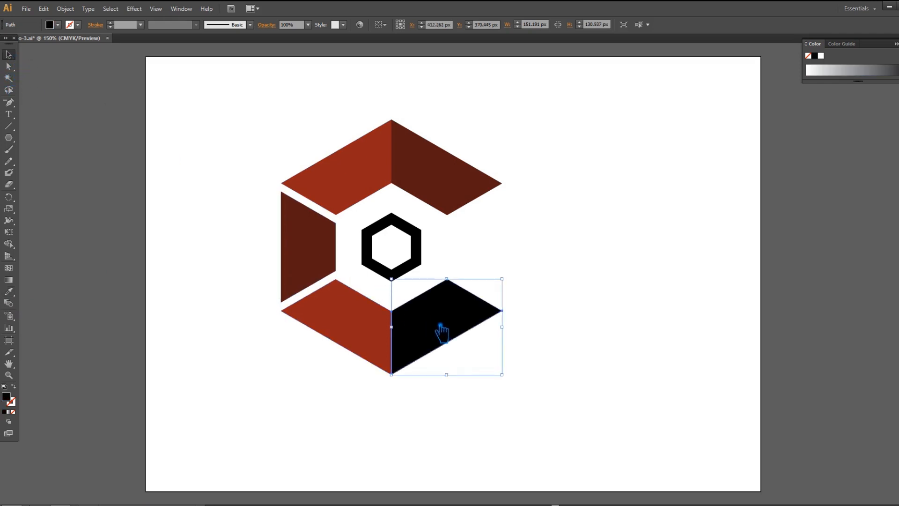
click(9, 291)
click(319, 255)
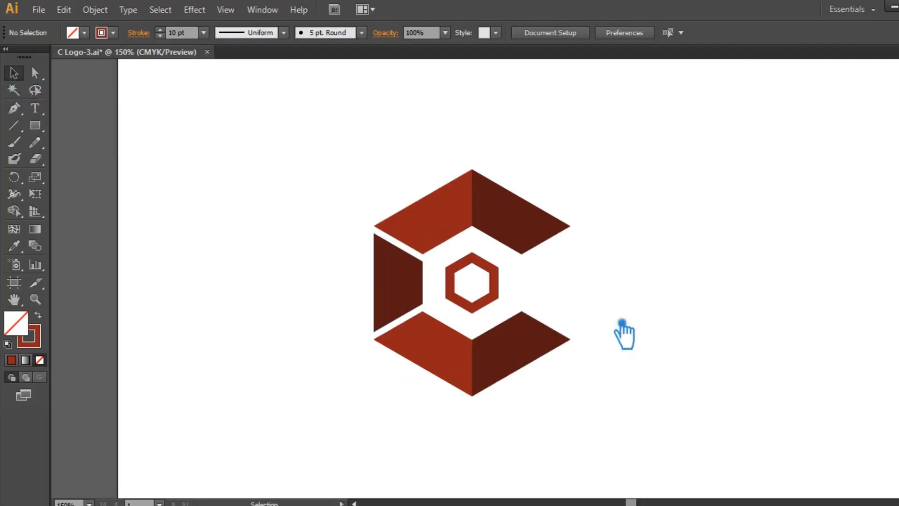
scroll(281, 70, up, 1)
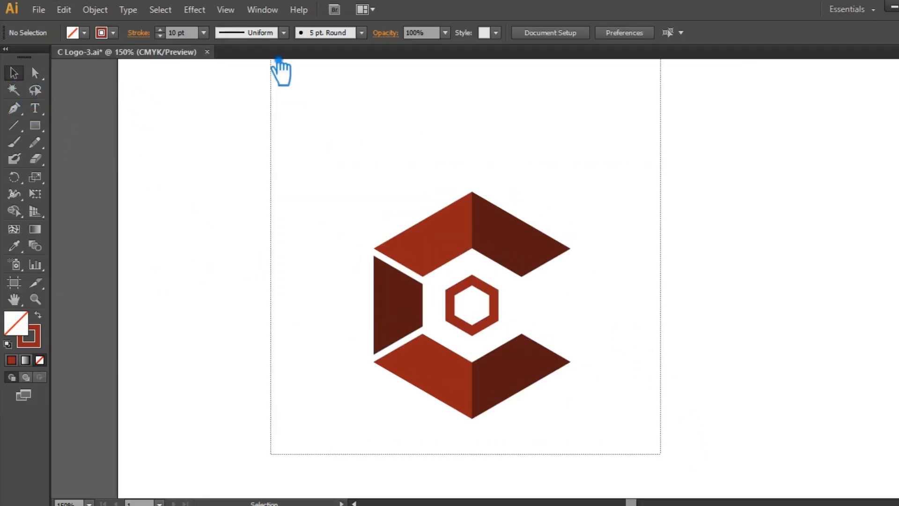
key(ctrl+a)
key(a)
key(v)
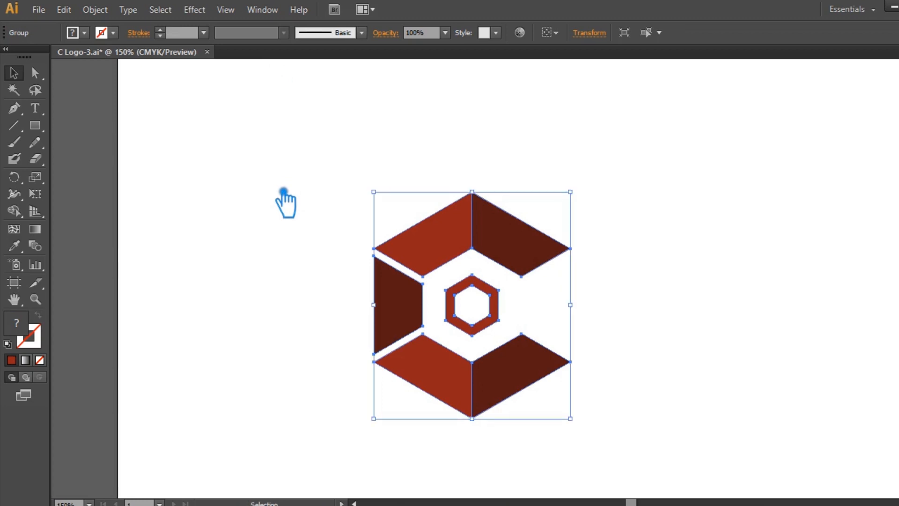
click(288, 188)
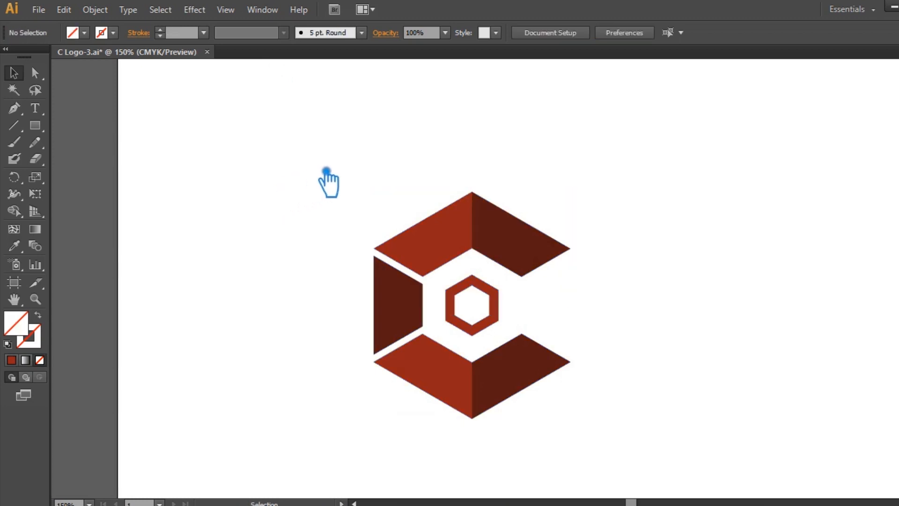
- Draw a circle around the C from the hexagon's centre with no fill and a 10 pt stroke in the brighter red
drag(35, 125, 106, 160)
drag(484, 310, 631, 393)
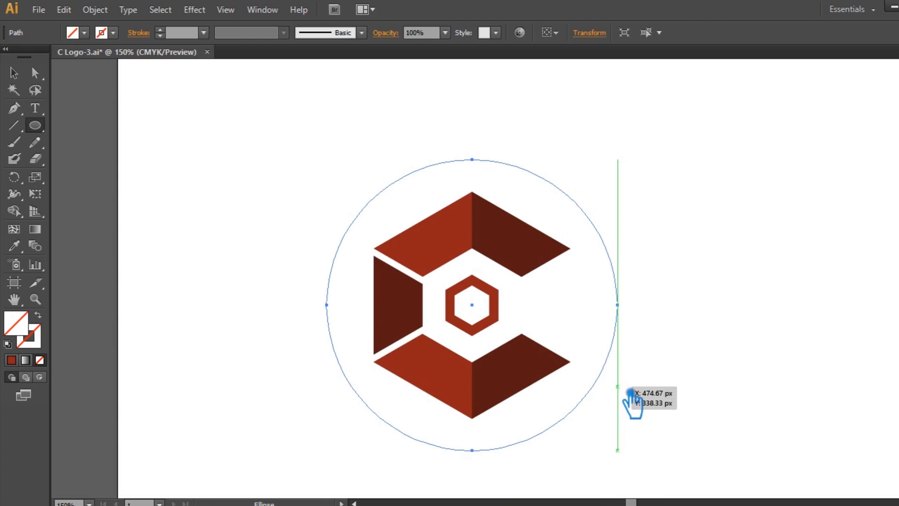
click(11, 360)
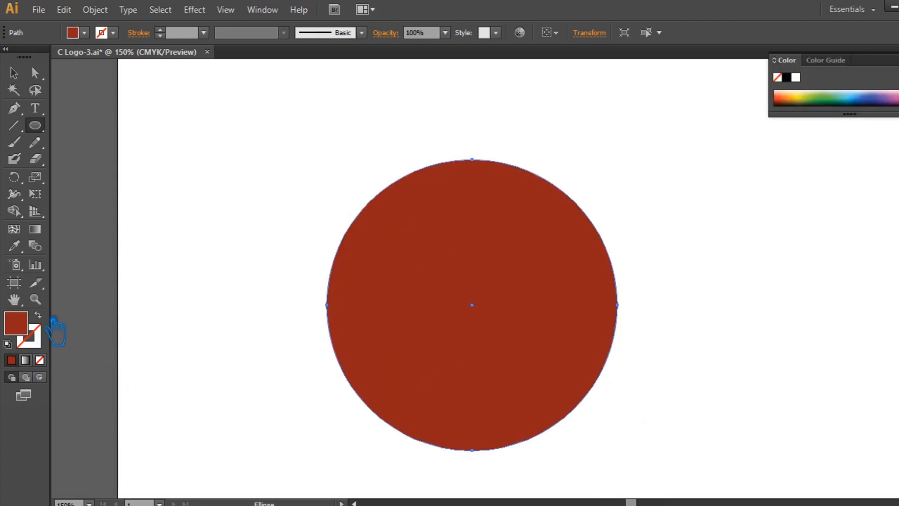
click(38, 314)
click(203, 33)
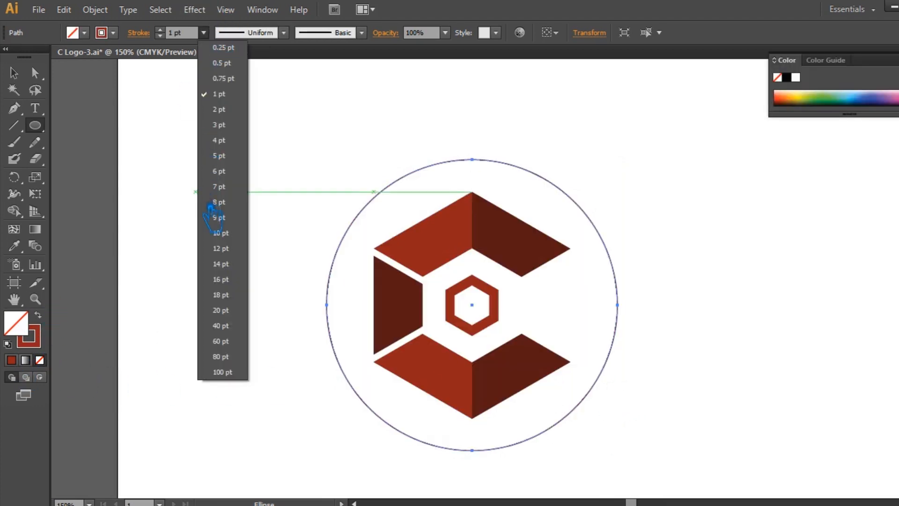
click(232, 238)
click(13, 73)
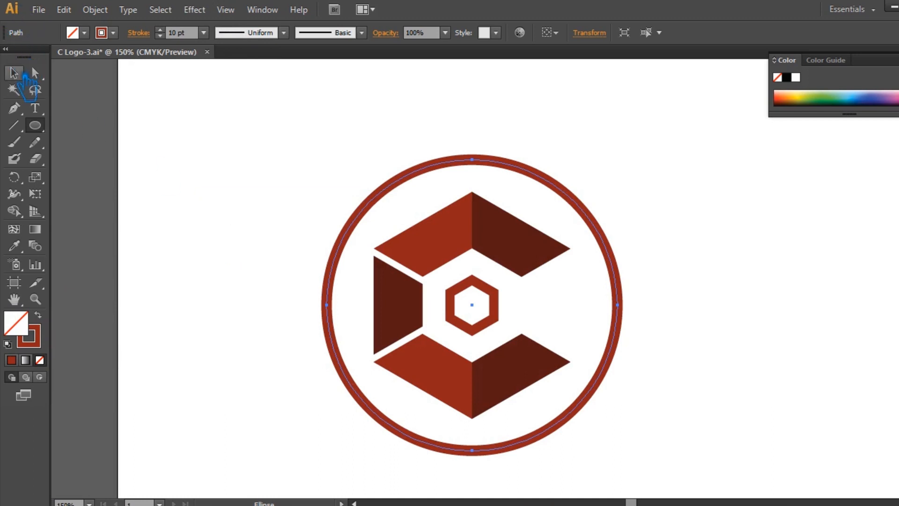
click(710, 292)
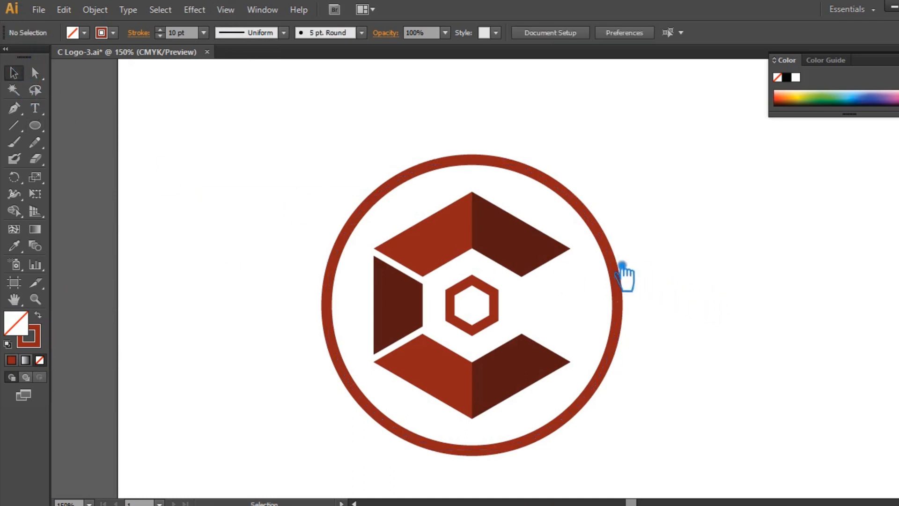
- Duplicate the circle in place and enlarge the copy from its centre to form a separate outer ring
click(619, 255)
key(ctrl+c)
key(ctrl+f)
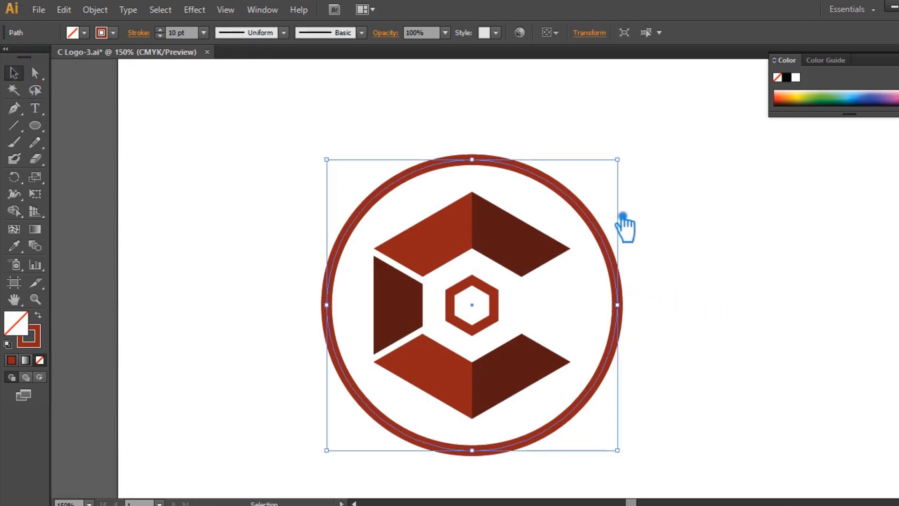
drag(629, 164, 648, 147)
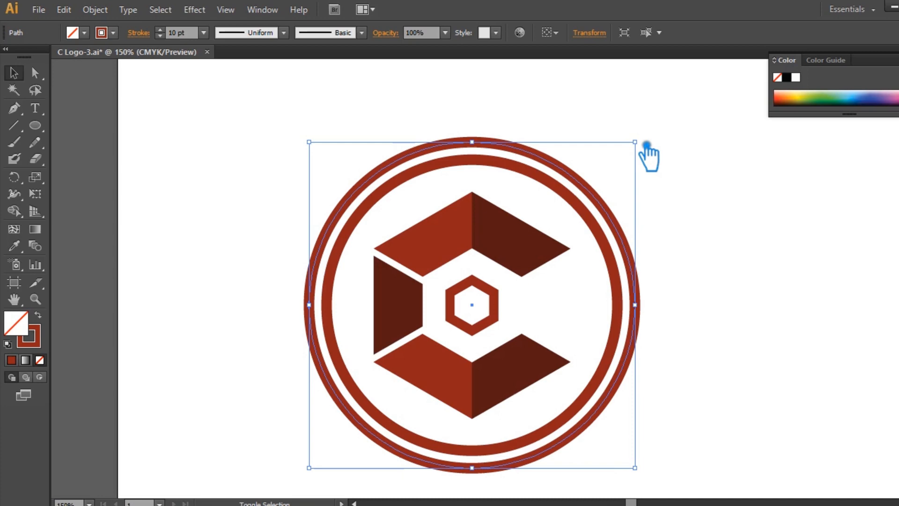
click(716, 309)
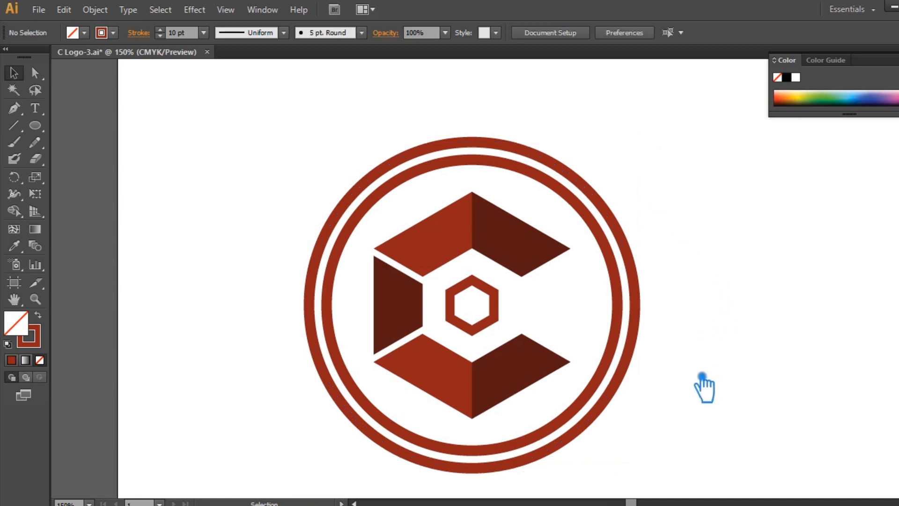
- Give the inner circle an 8 pt stroke in the dark red sampled from the upper-right segment, with no fill
click(615, 264)
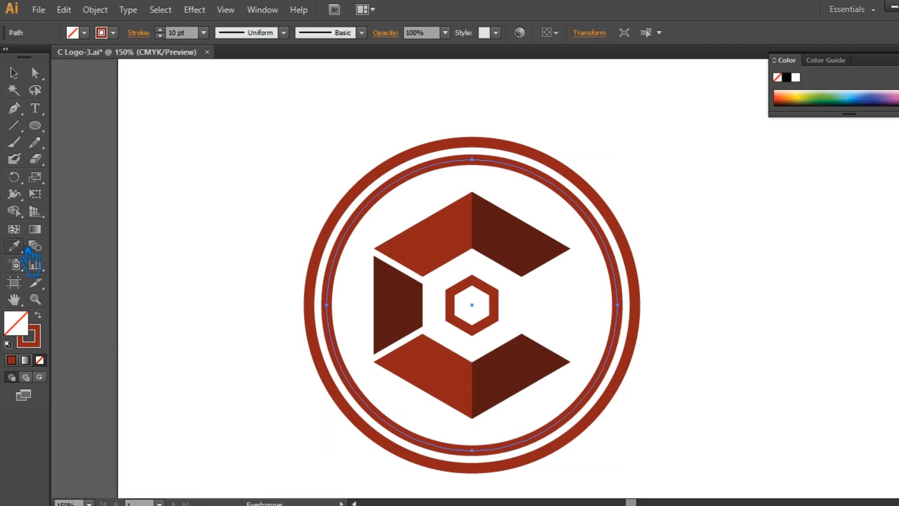
click(539, 255)
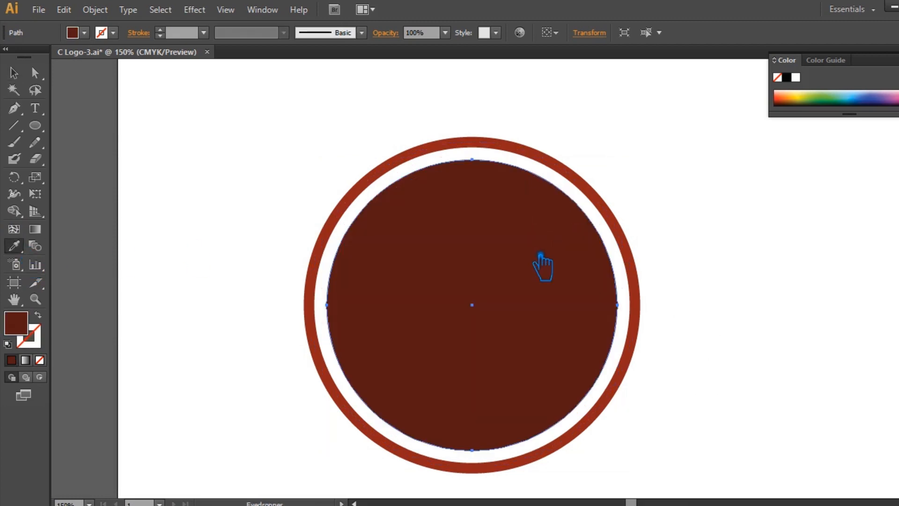
click(39, 315)
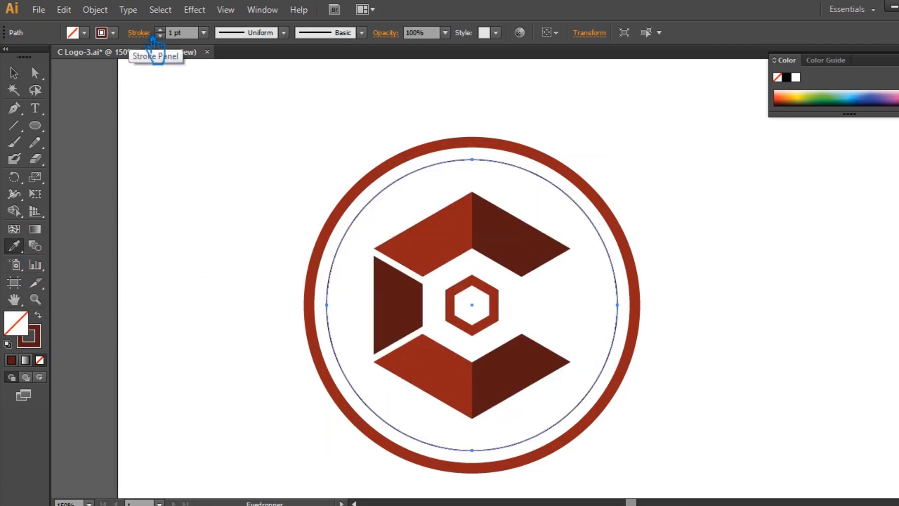
click(204, 33)
click(236, 157)
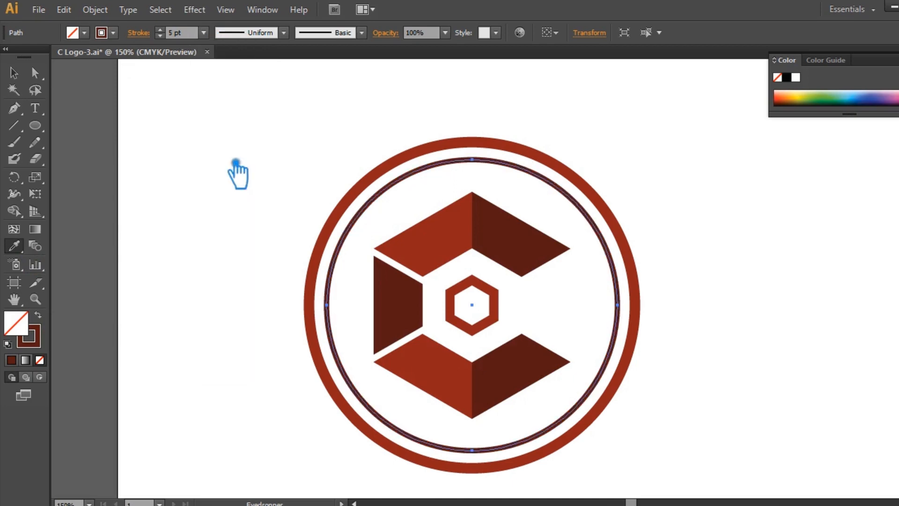
click(204, 33)
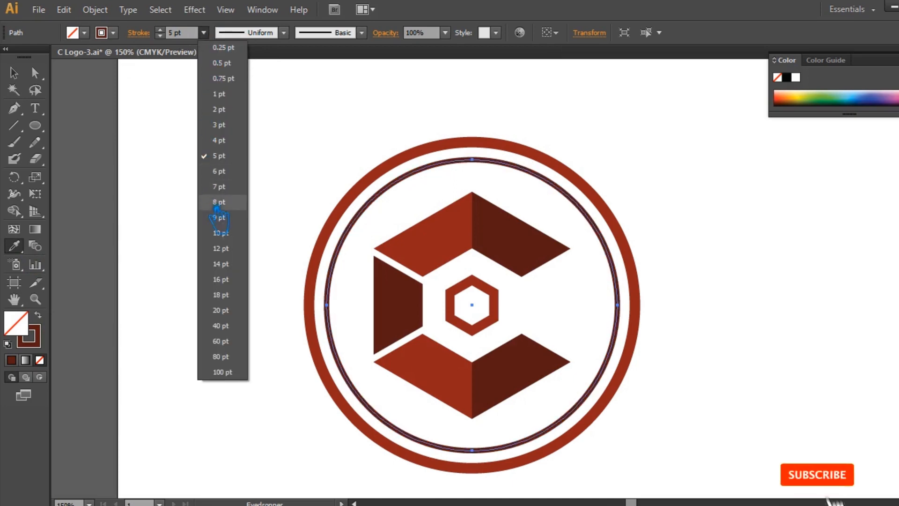
click(229, 203)
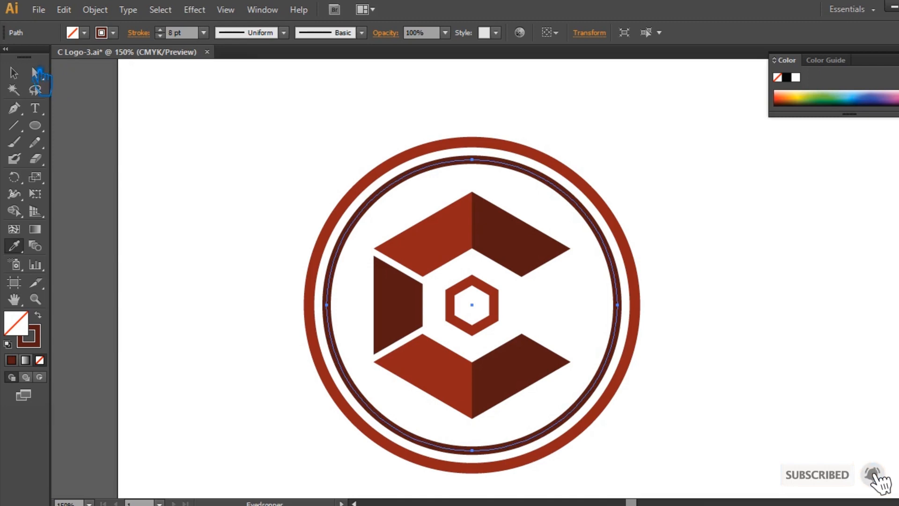
- Give the inner circle a 10 pt stroke in the gray sampled from outside the artboard, with no fill
click(89, 217)
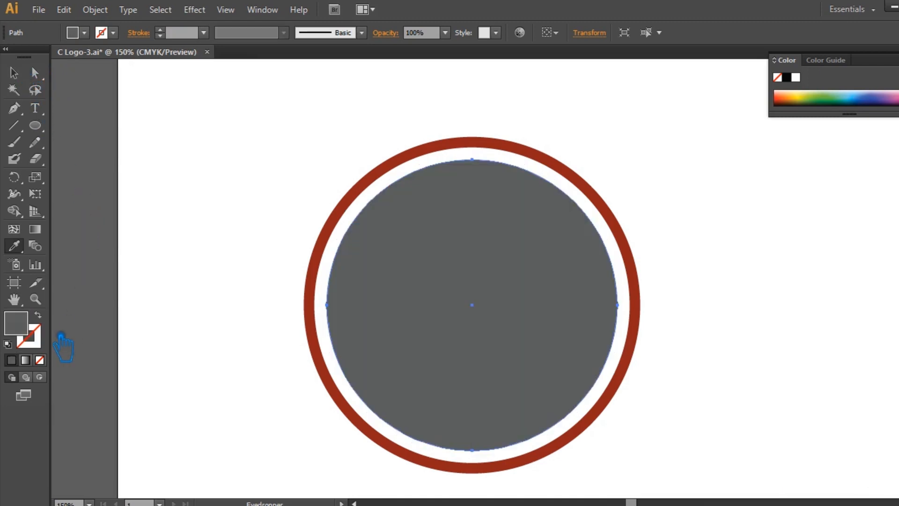
click(39, 315)
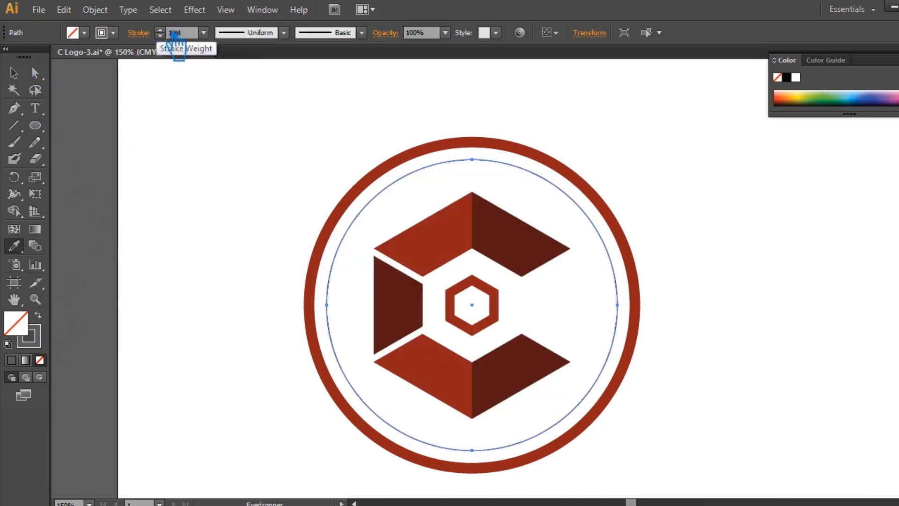
click(203, 32)
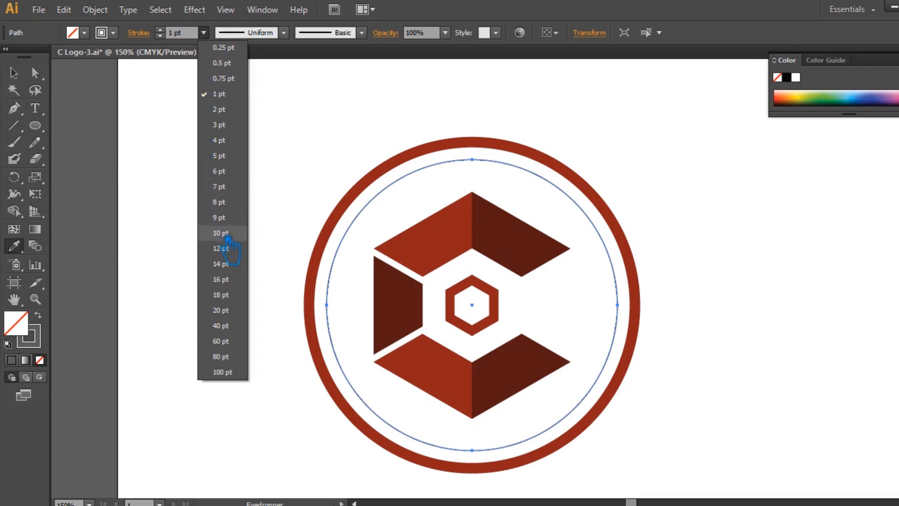
click(234, 240)
- Set the inner circle's stroke color to light gray B2B2B2 and deselect the circle
double_click(39, 345)
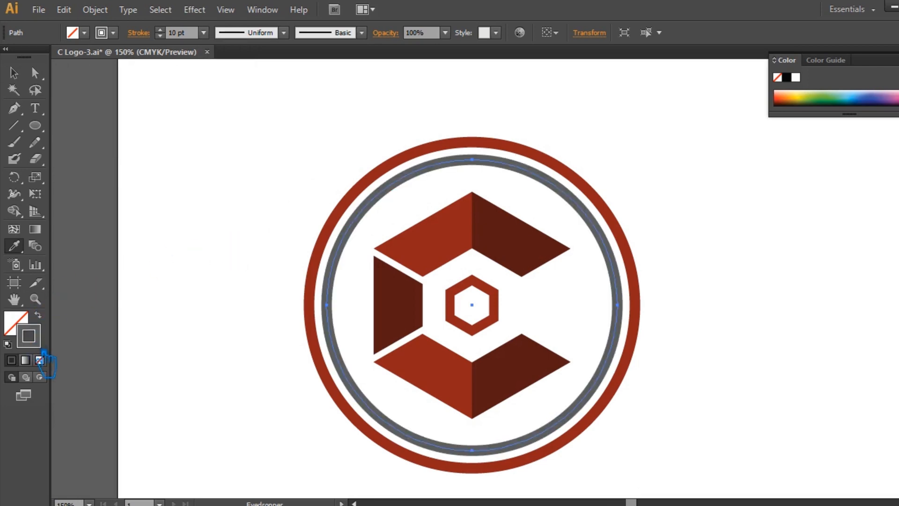
text(B2B2B2)
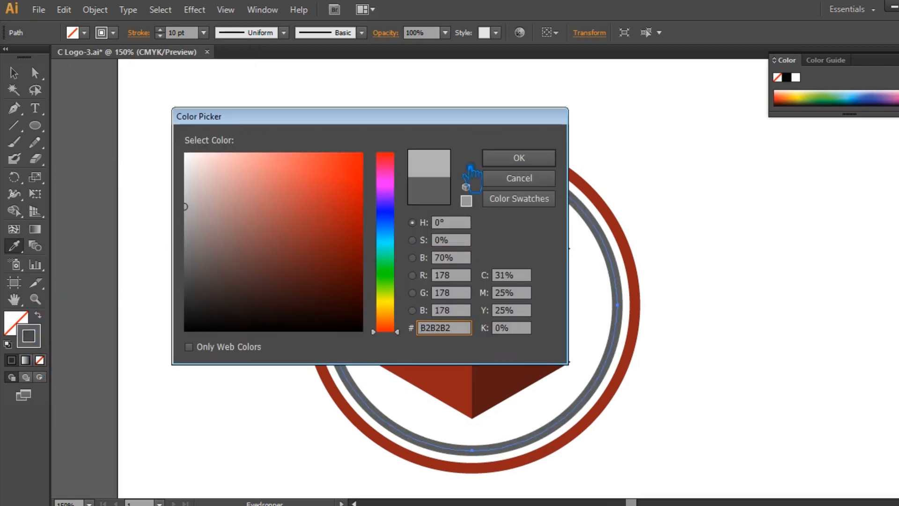
click(518, 158)
click(14, 72)
click(146, 107)
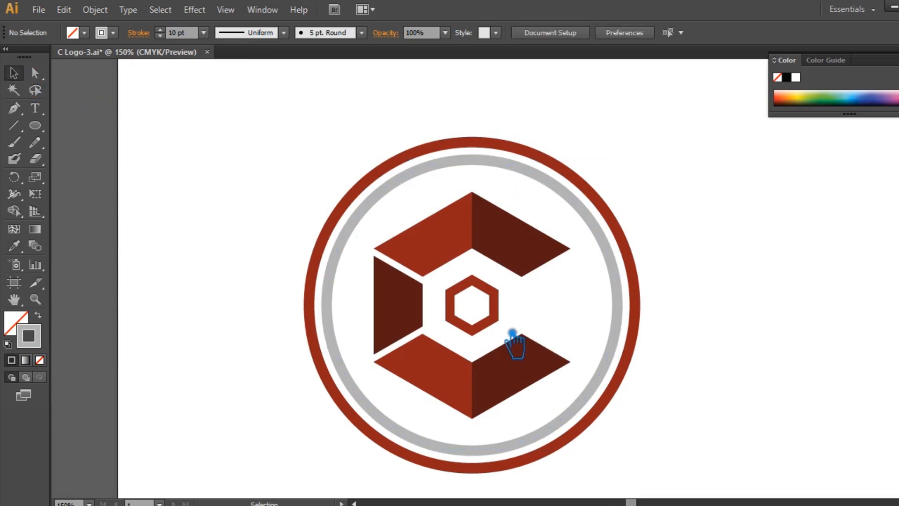
- Ungroup the C's segments and the central hexagonal ring, and clear the selection
click(507, 329)
right_click(506, 330)
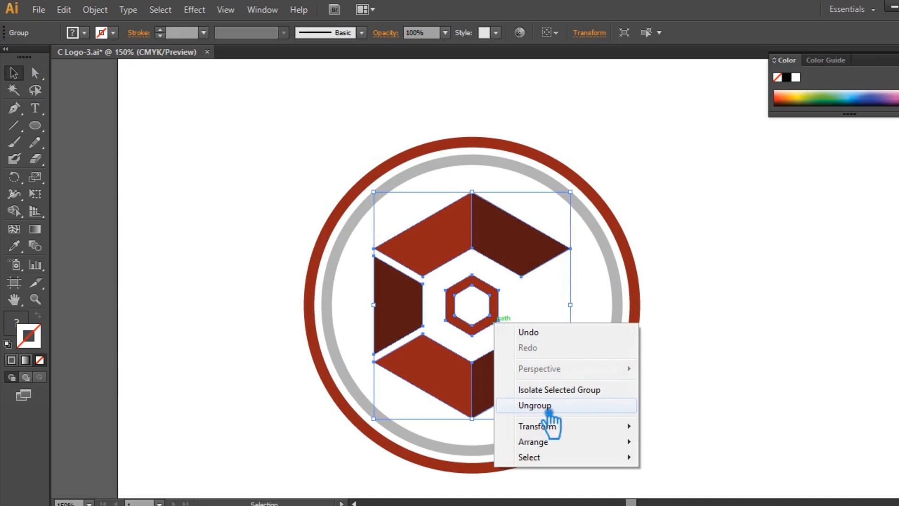
click(543, 406)
click(710, 330)
- Fill the central hexagonal ring with the inner circle's light gray, leaving it without a stroke
click(496, 326)
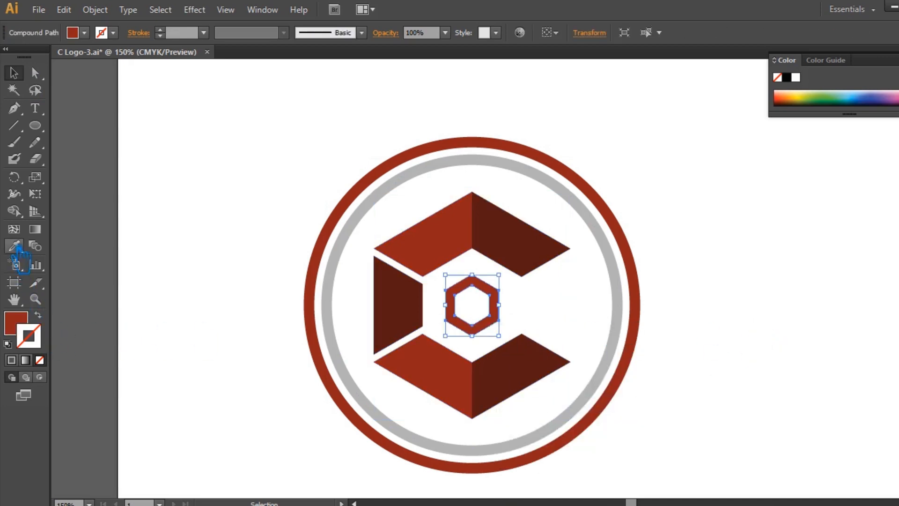
click(14, 245)
click(619, 312)
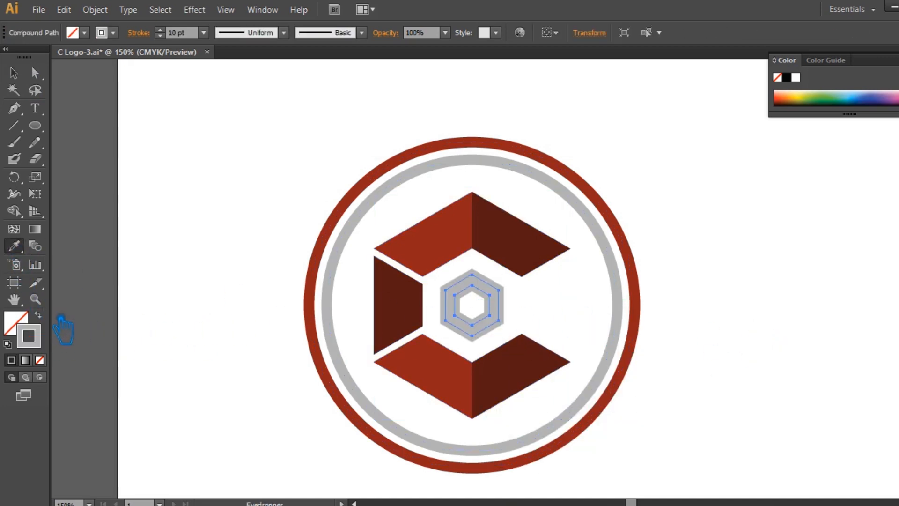
click(38, 314)
click(14, 72)
click(170, 110)
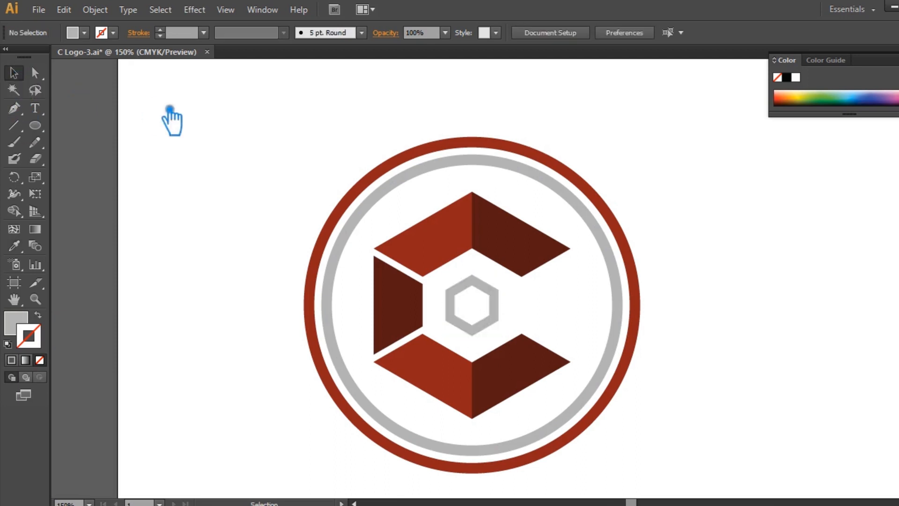
drag(668, 467, 228, 134)
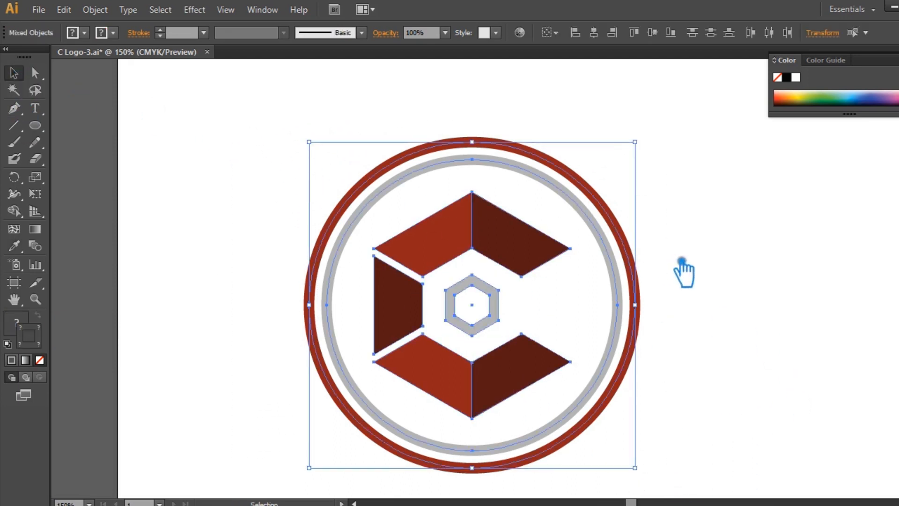
click(681, 265)
click(616, 237)
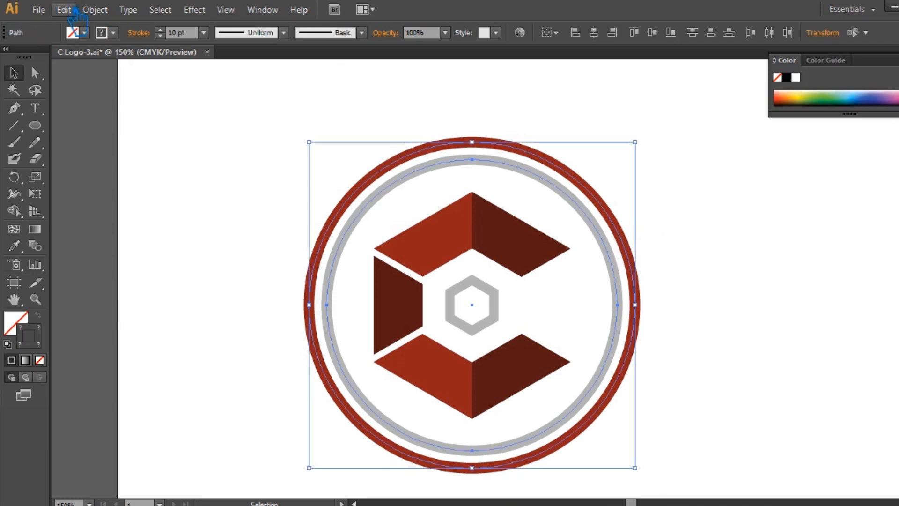
click(94, 9)
click(670, 181)
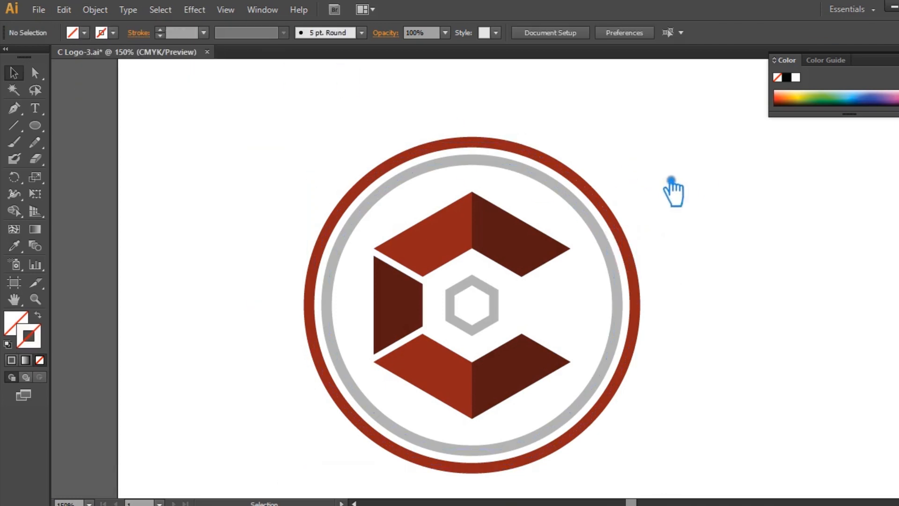
- Set the outer red circle's stroke weight to 12 pt and deselect it
click(598, 195)
click(204, 32)
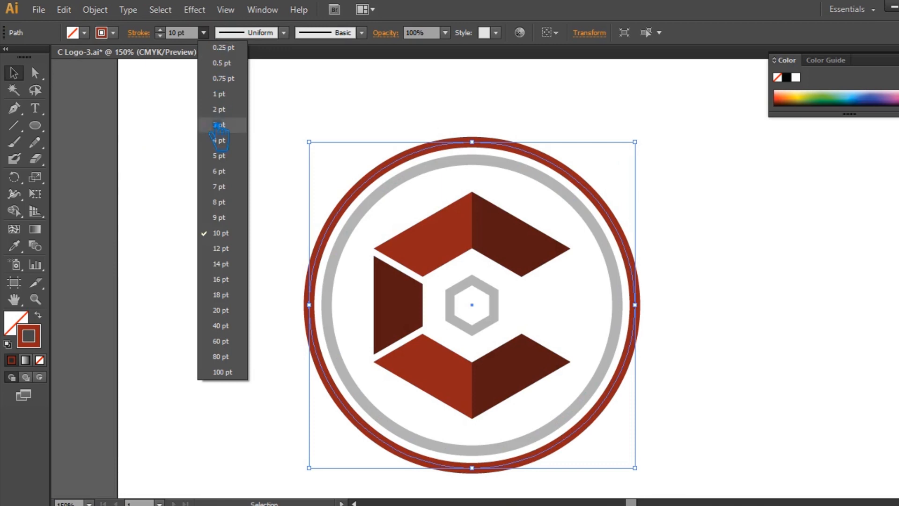
click(220, 248)
click(225, 248)
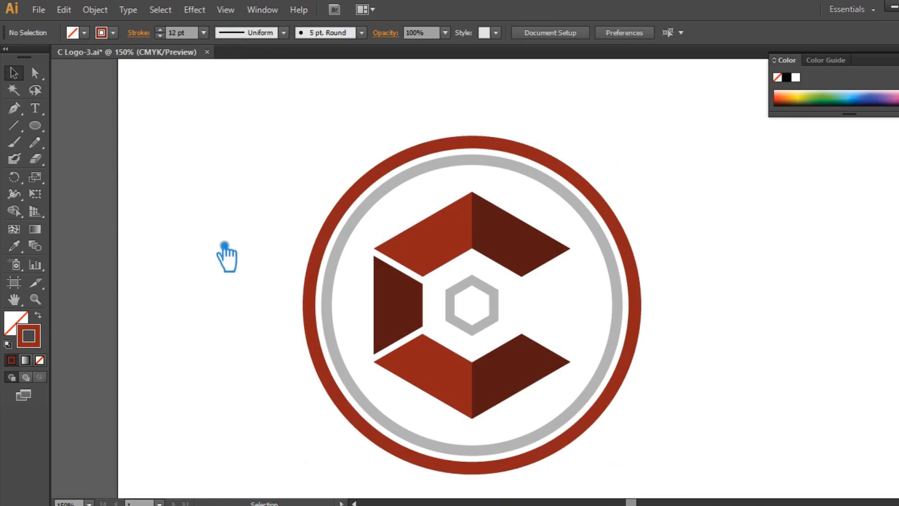
- Scale the gray and red circles down together around their shared centre for a tighter fit around the C, and deselect them
drag(686, 453, 273, 140)
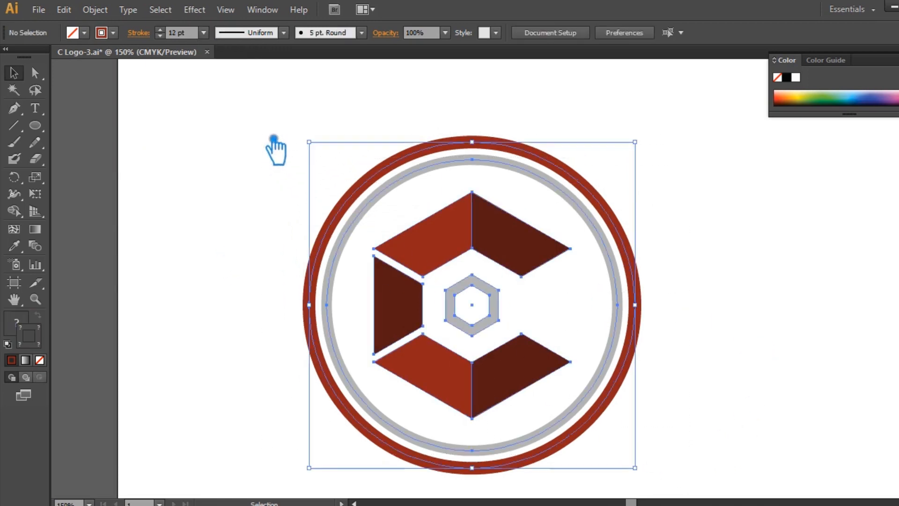
click(702, 262)
drag(662, 290, 611, 256)
drag(644, 144, 631, 165)
click(712, 267)
- Try aligning all the logo's parts on their horizontal centres, undo the alignment and clear the selection
drag(706, 447, 307, 162)
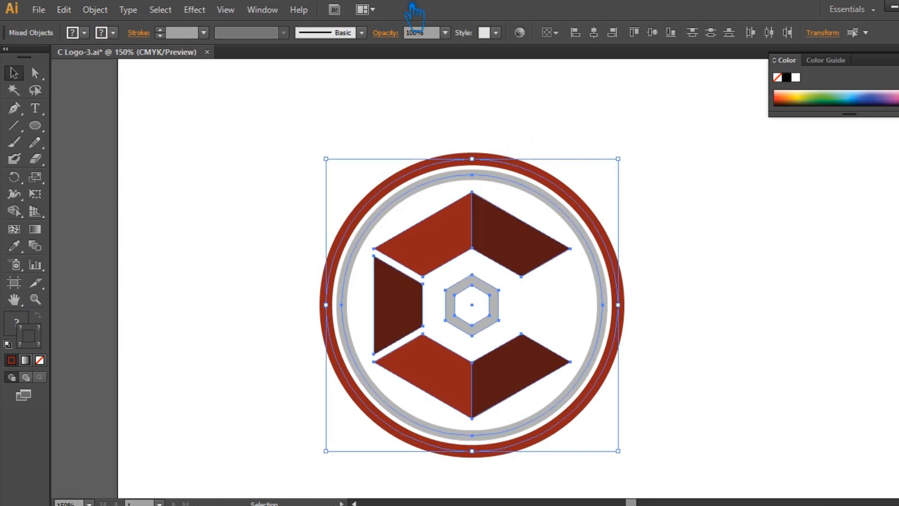
click(594, 32)
key(ctrl+z)
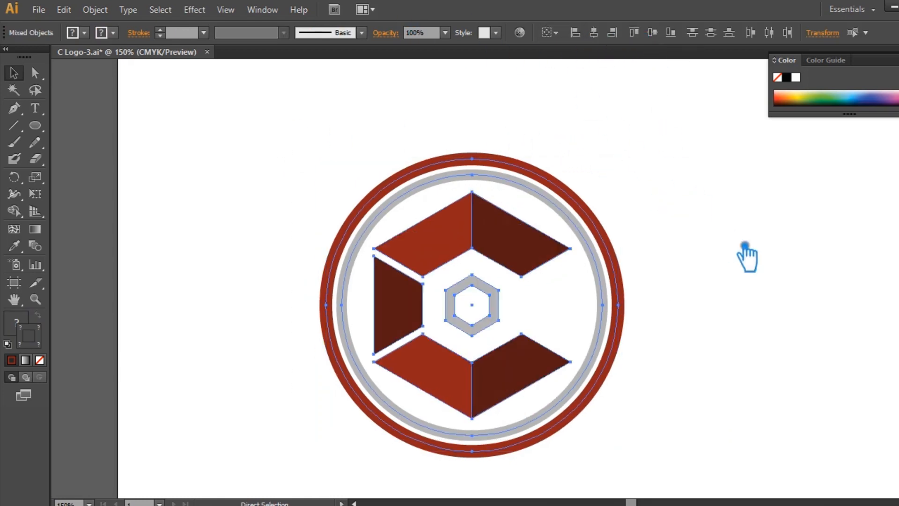
click(747, 257)
drag(547, 403, 407, 217)
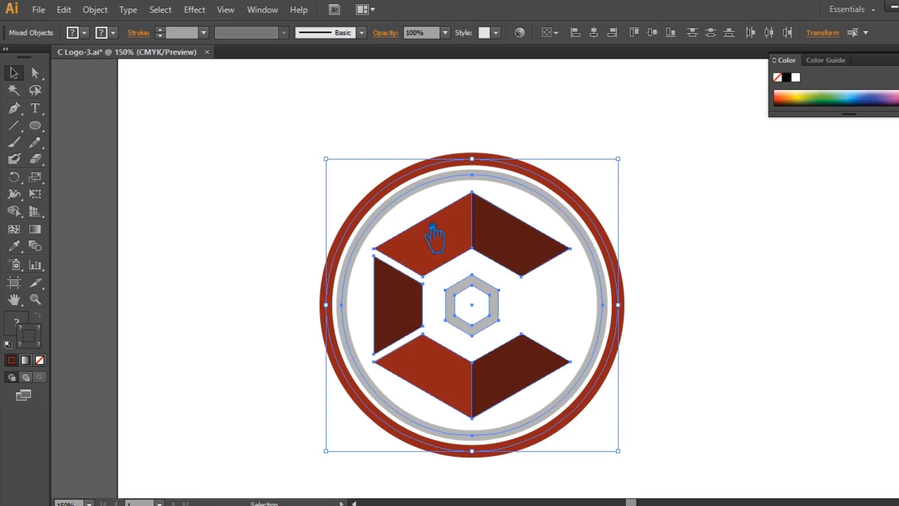
click(682, 247)
drag(533, 395, 418, 244)
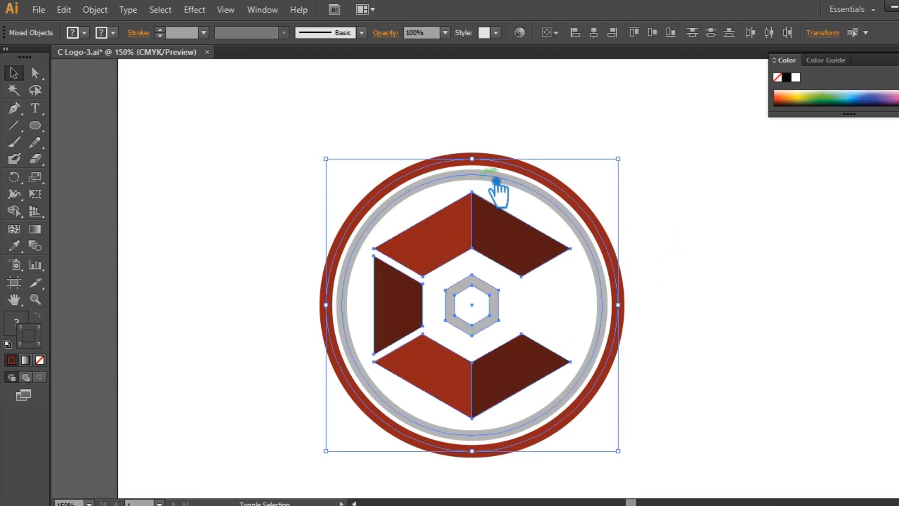
shift+click(543, 182)
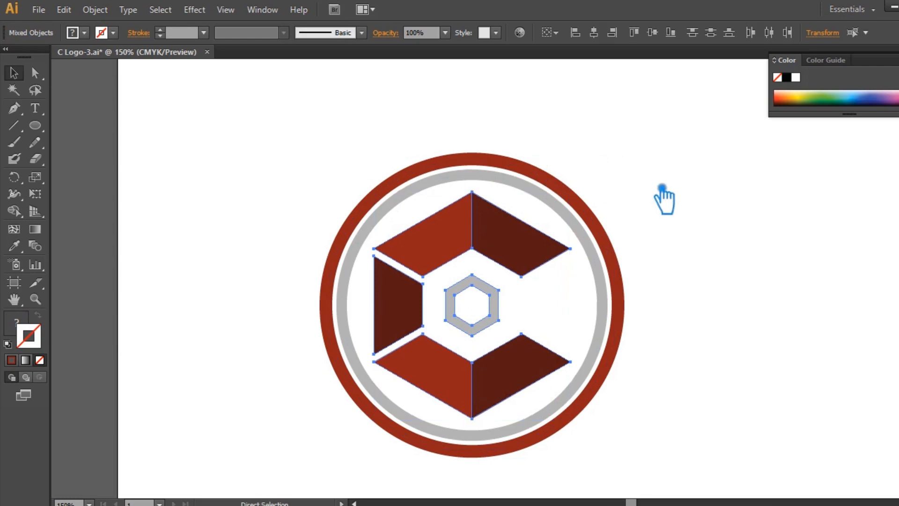
click(611, 450)
drag(612, 450, 300, 144)
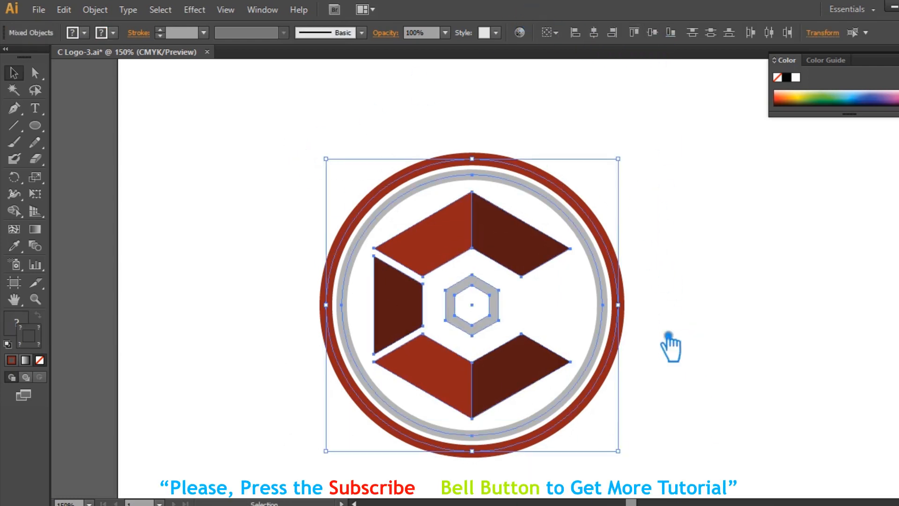
click(674, 339)
- Expand the fill and stroke of the gray and red circles into shapes, and deselect them
drag(679, 331, 608, 290)
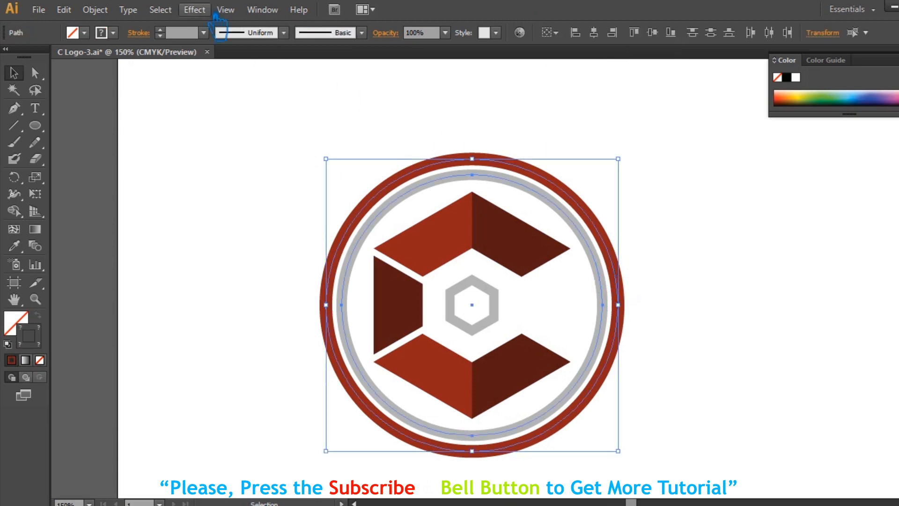
click(95, 9)
click(138, 157)
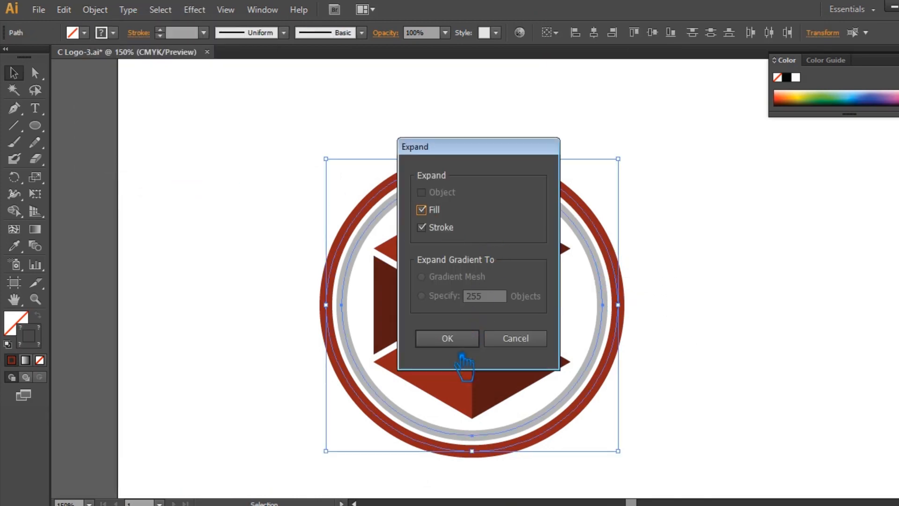
click(449, 339)
click(728, 389)
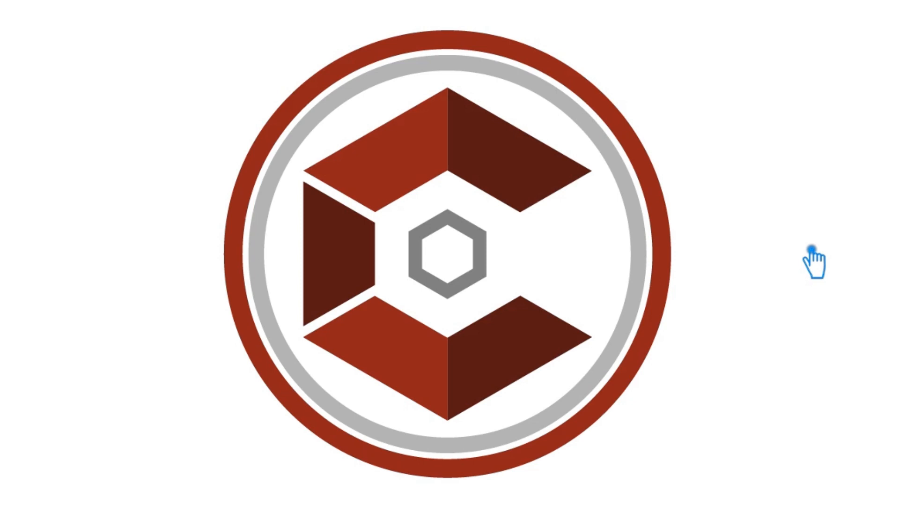